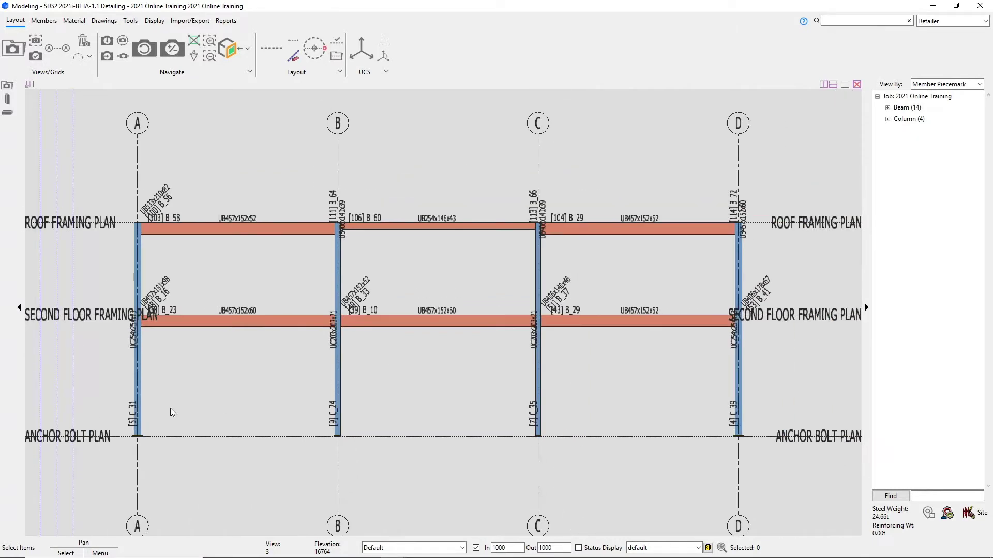
# Offset a horizontal construction line 228.5 below the beam's top edge to mark its centre line
pyautogui.scroll(3, 120, 413)
pyautogui.scroll(1, 275, 371)
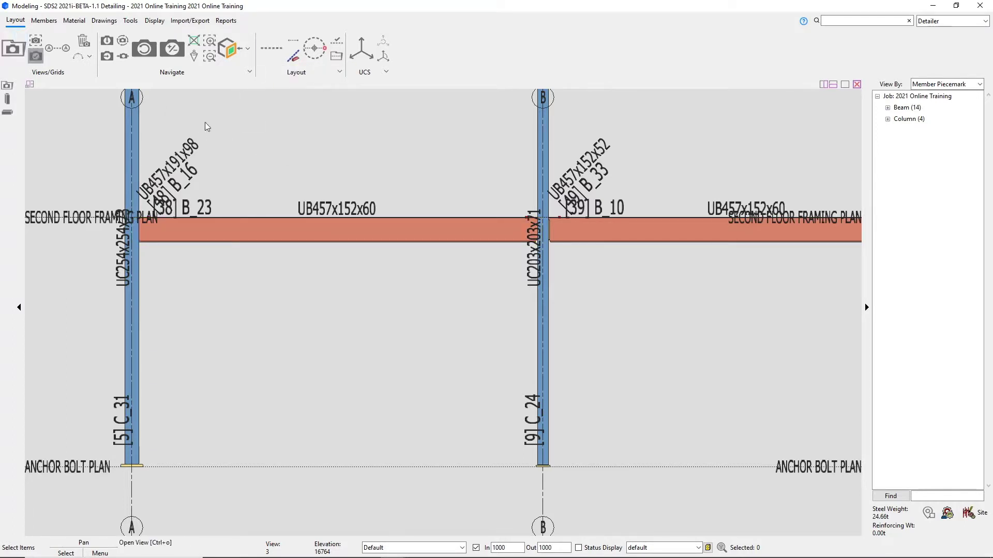
pyautogui.click(270, 48)
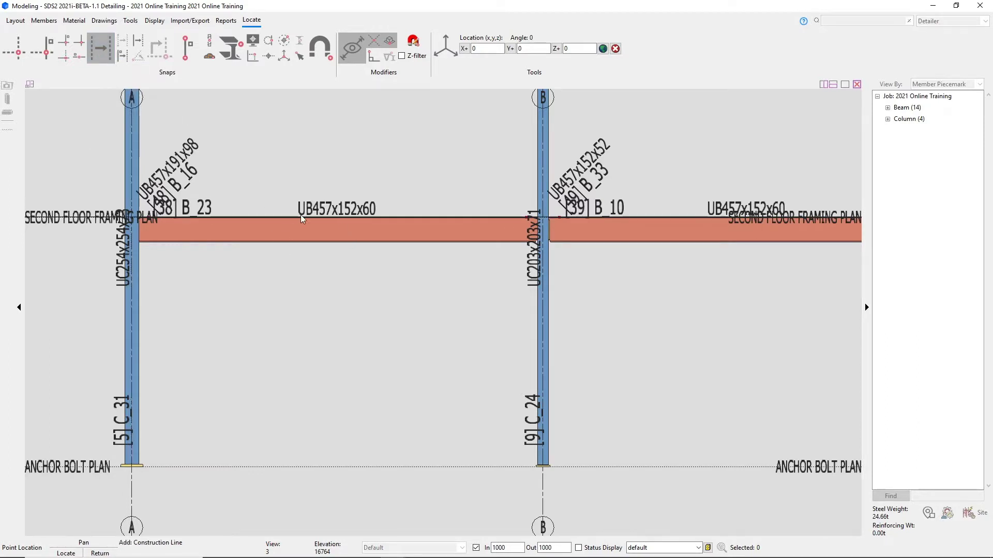
pyautogui.scroll(-2, 315, 215)
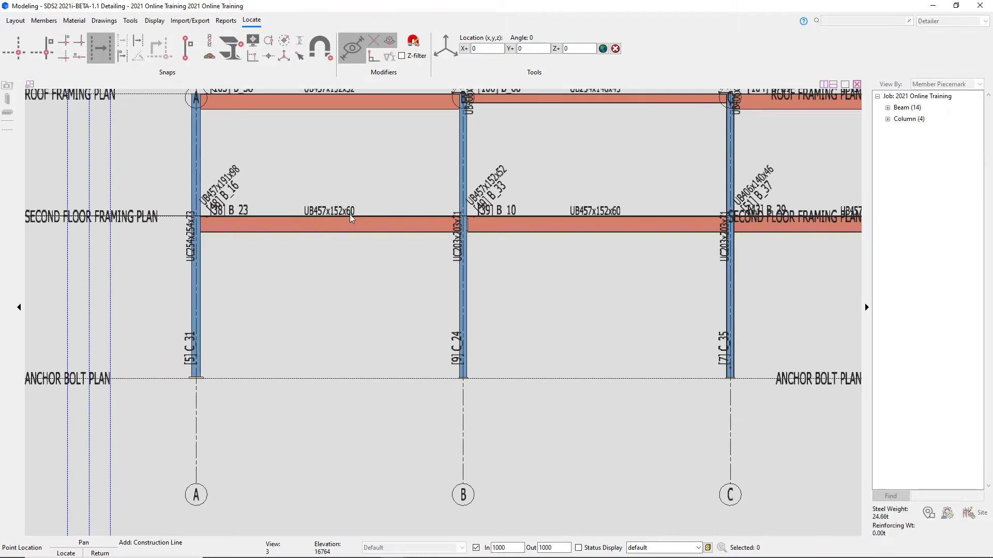
pyautogui.scroll(2, 309, 217)
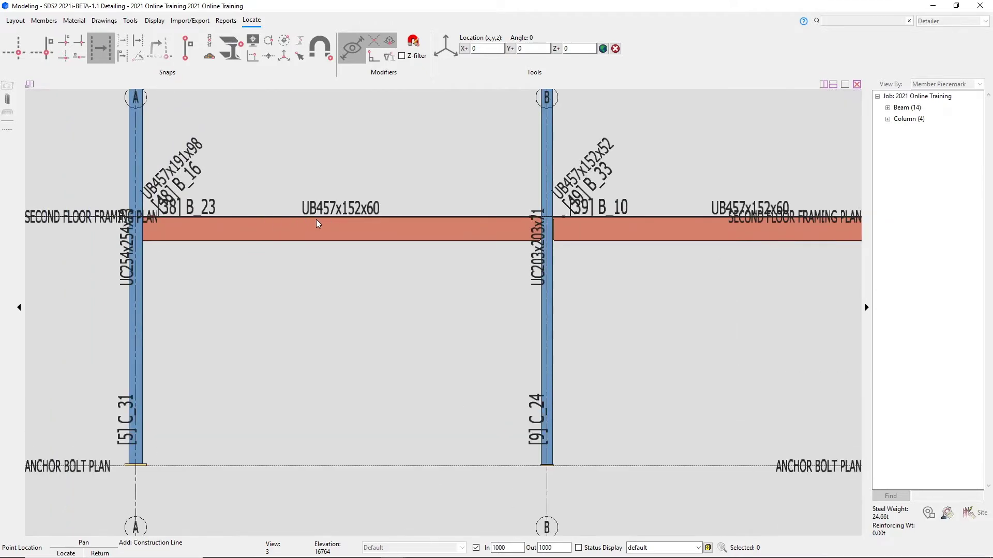
pyautogui.click(310, 219)
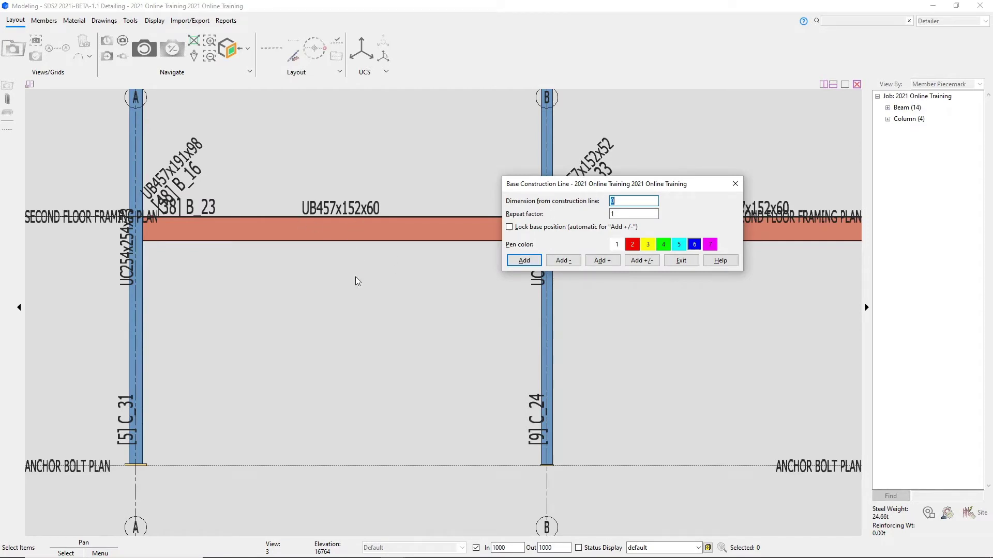
pyautogui.write('228.5')
pyautogui.click(568, 263)
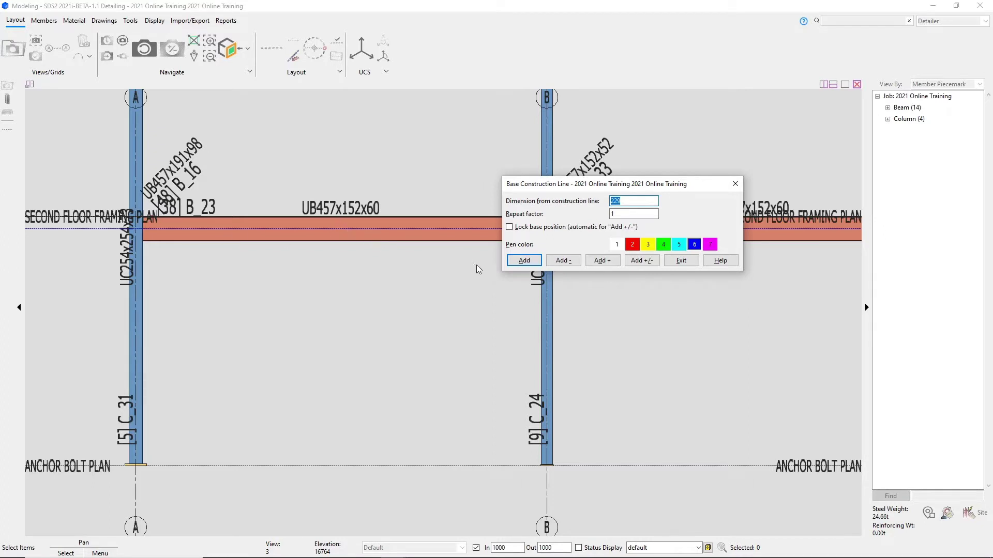
pyautogui.click(693, 264)
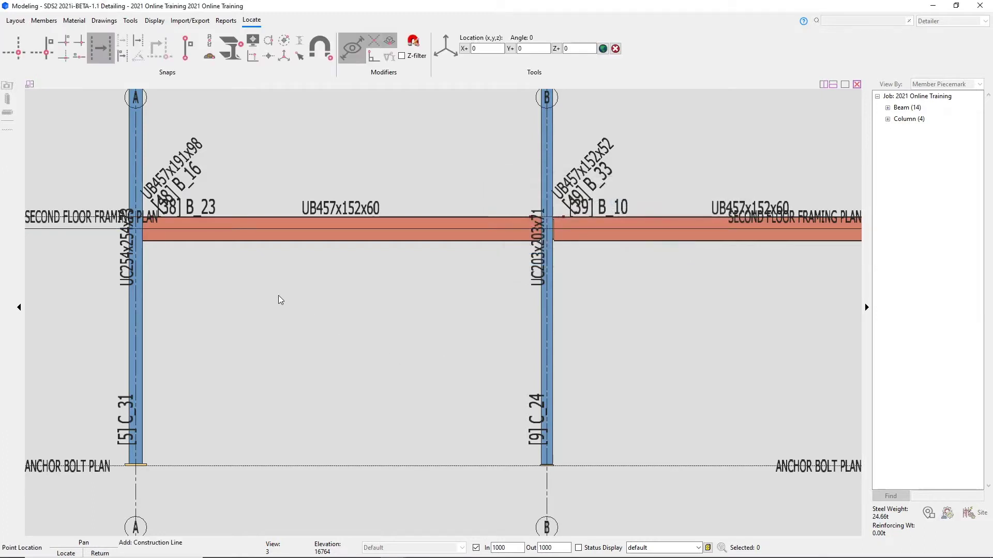
pyautogui.rightClick(282, 317)
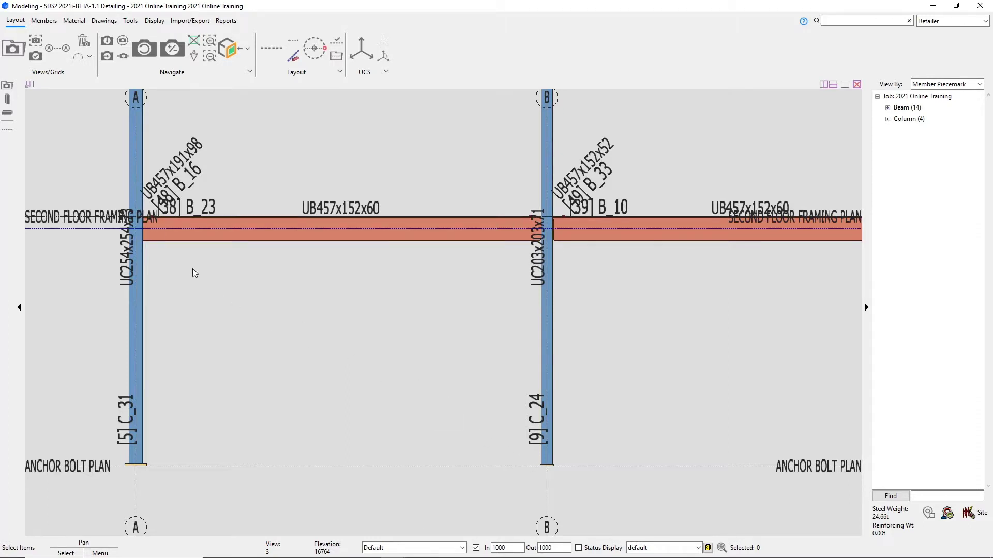
# Draw a diagonal construction line from column A's beam-centre point to column B's base
pyautogui.click(271, 61)
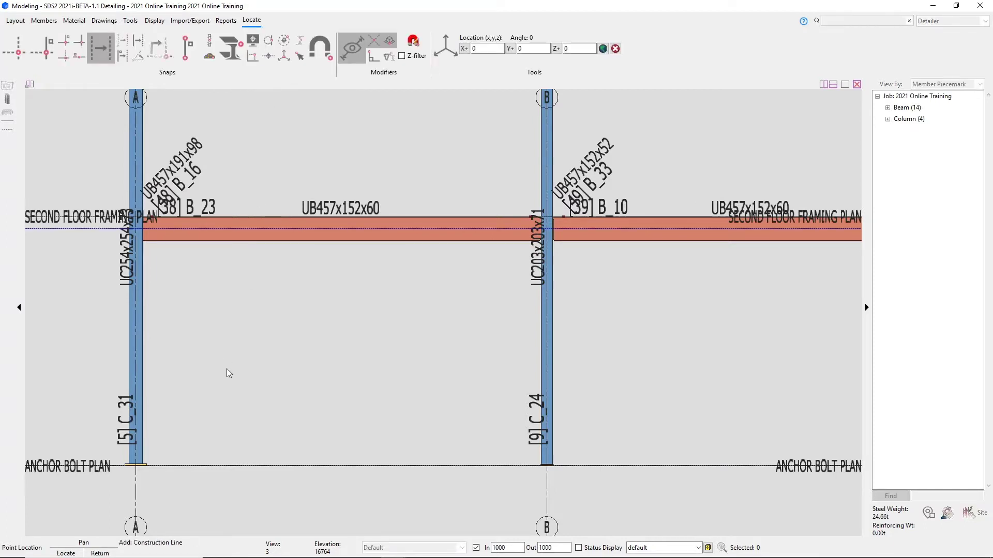
pyautogui.click(218, 233)
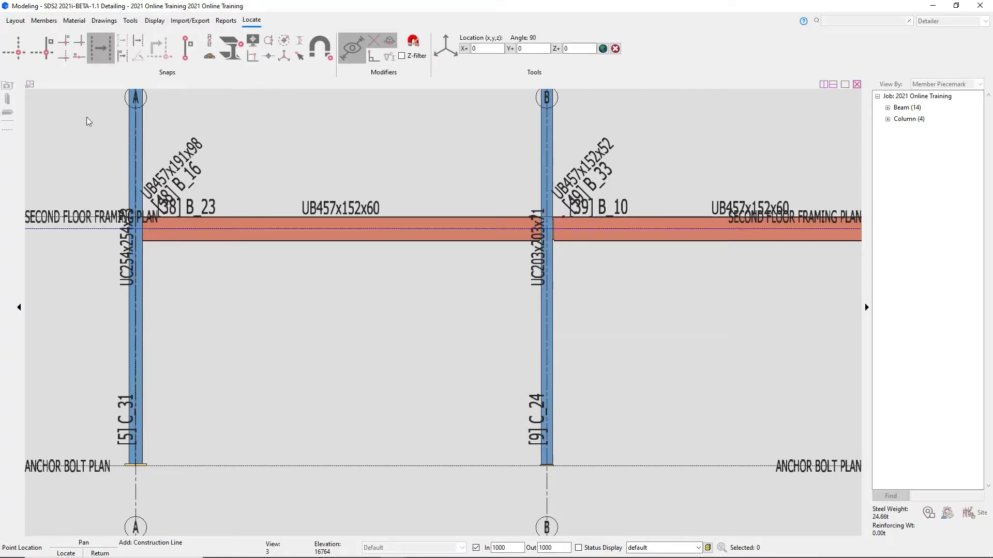
pyautogui.click(17, 55)
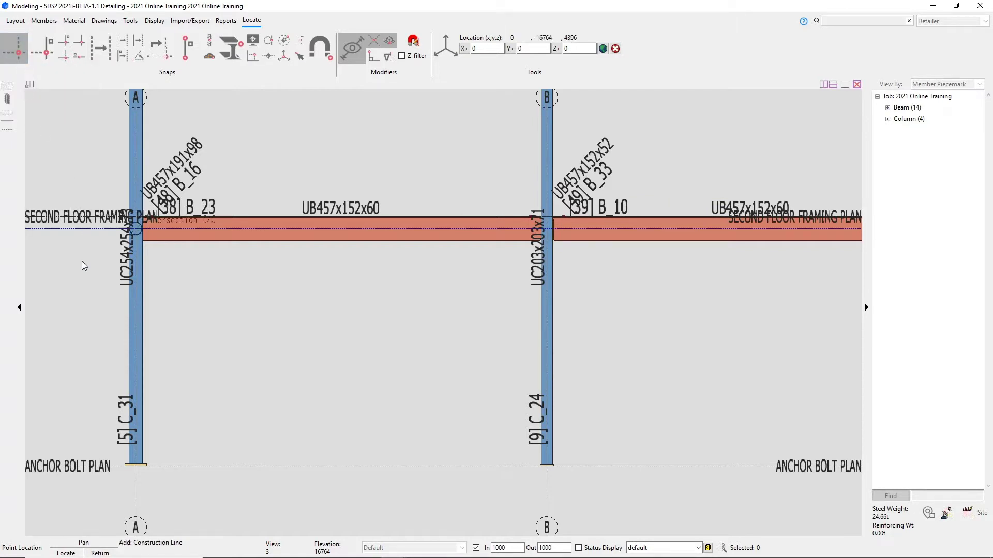
pyautogui.scroll(1, 98, 284)
pyautogui.scroll(4, 147, 221)
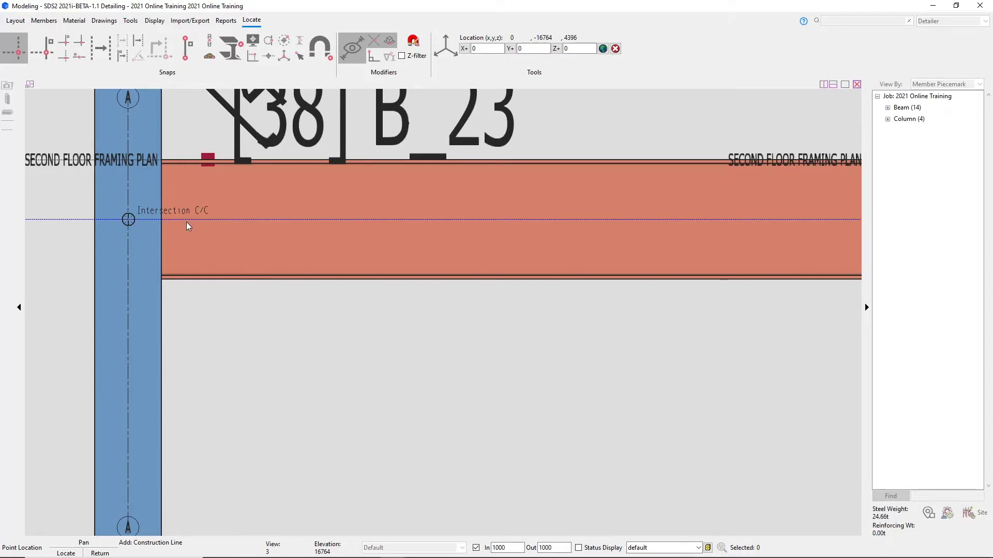
pyautogui.click(128, 220)
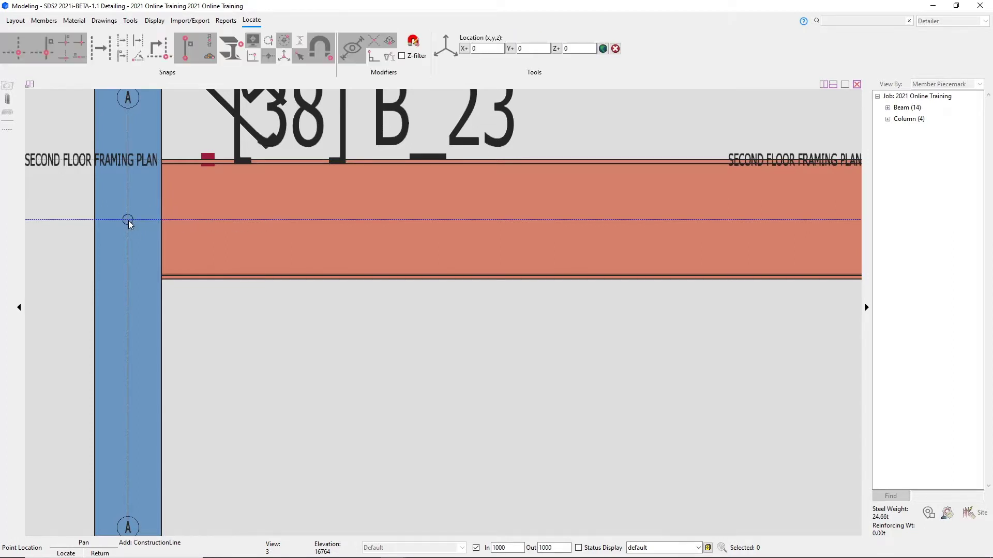
pyautogui.scroll(-2, 92, 179)
pyautogui.scroll(-4, 87, 172)
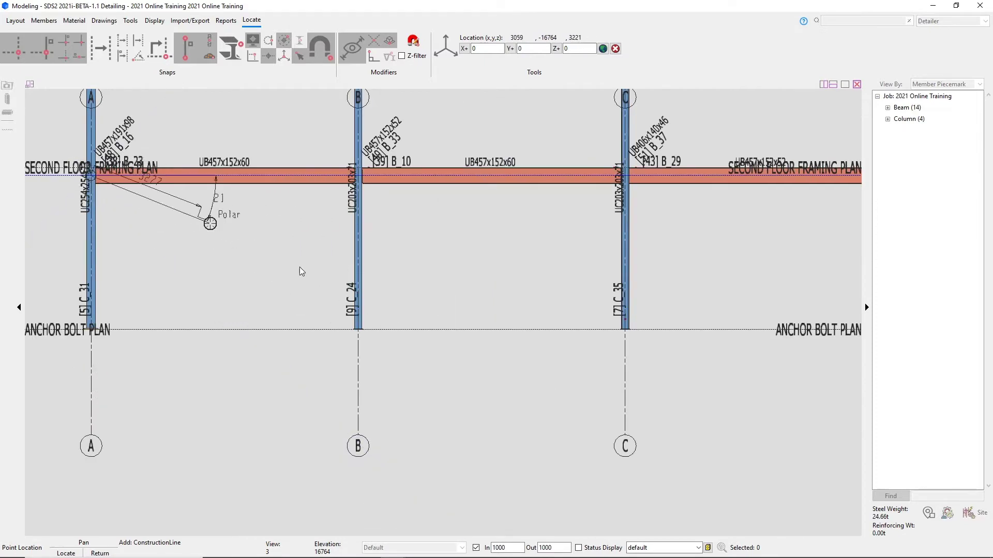
pyautogui.scroll(3, 359, 331)
pyautogui.scroll(3, 363, 340)
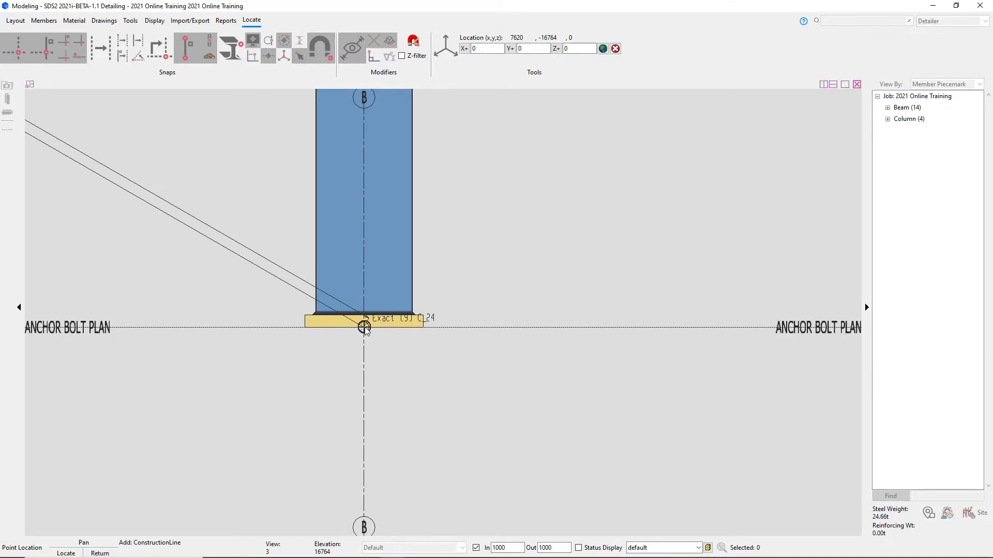
pyautogui.click(363, 329)
# Draw the crossing diagonal from column B's beam-centre point to column A's base
pyautogui.scroll(-5, 564, 390)
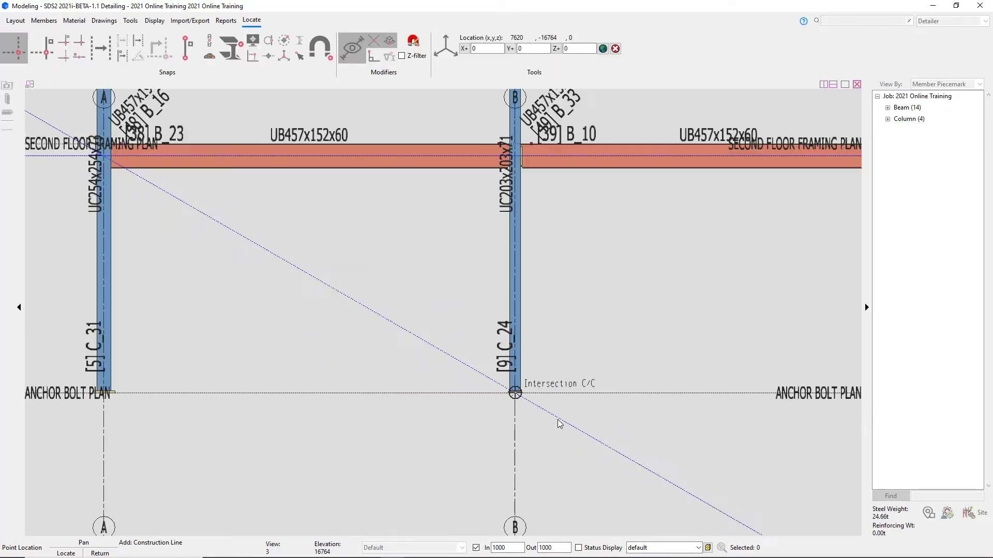
pyautogui.scroll(-2, 560, 424)
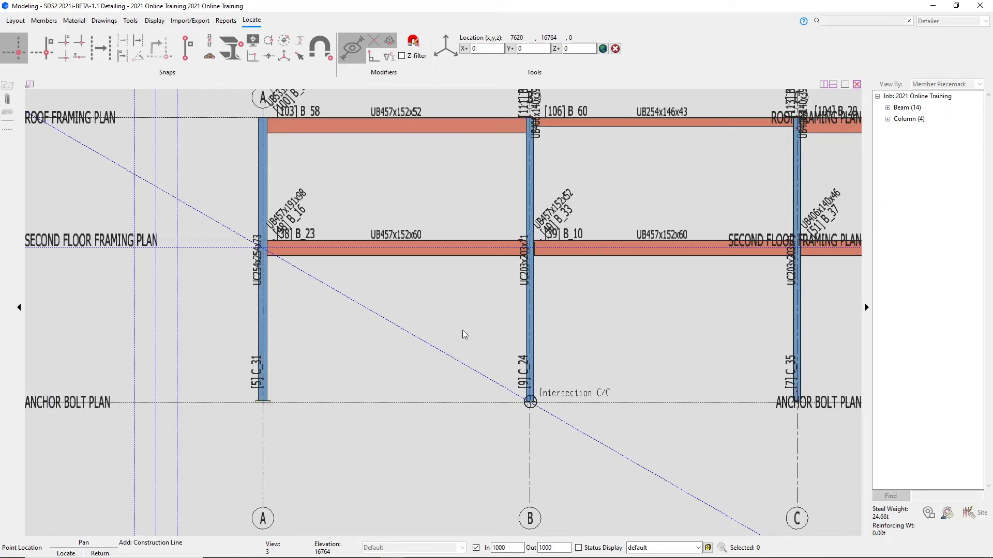
pyautogui.scroll(3, 529, 255)
pyautogui.scroll(3, 536, 243)
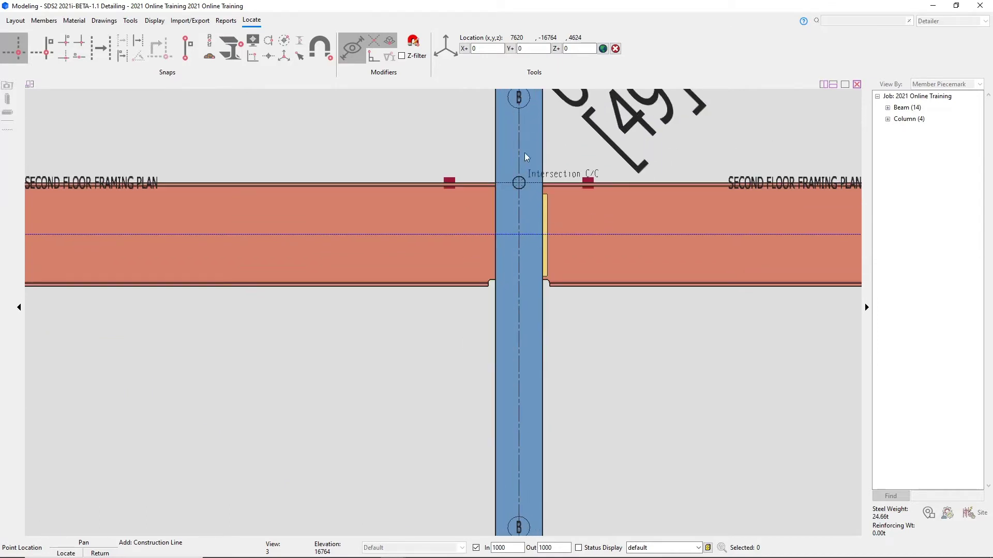
pyautogui.click(520, 232)
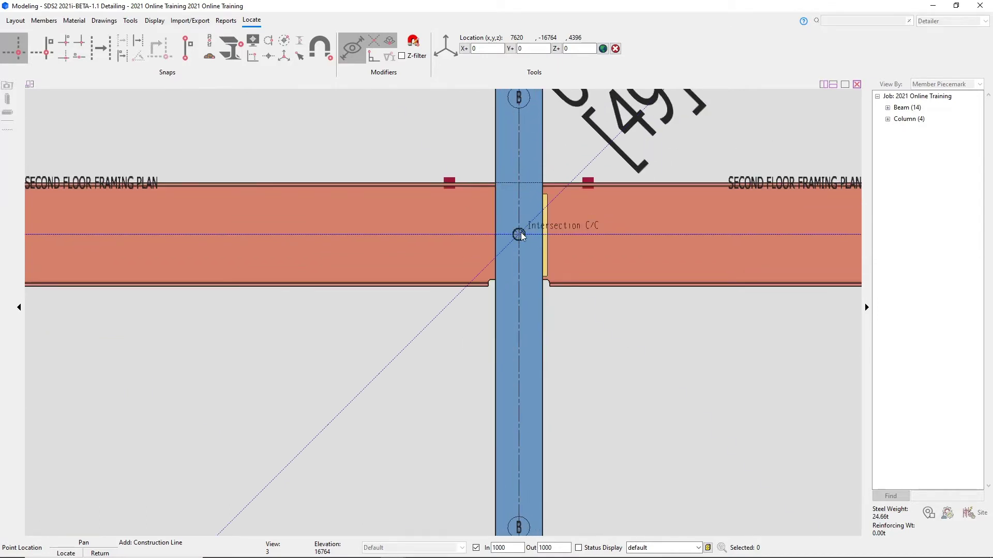
pyautogui.scroll(-4, 519, 234)
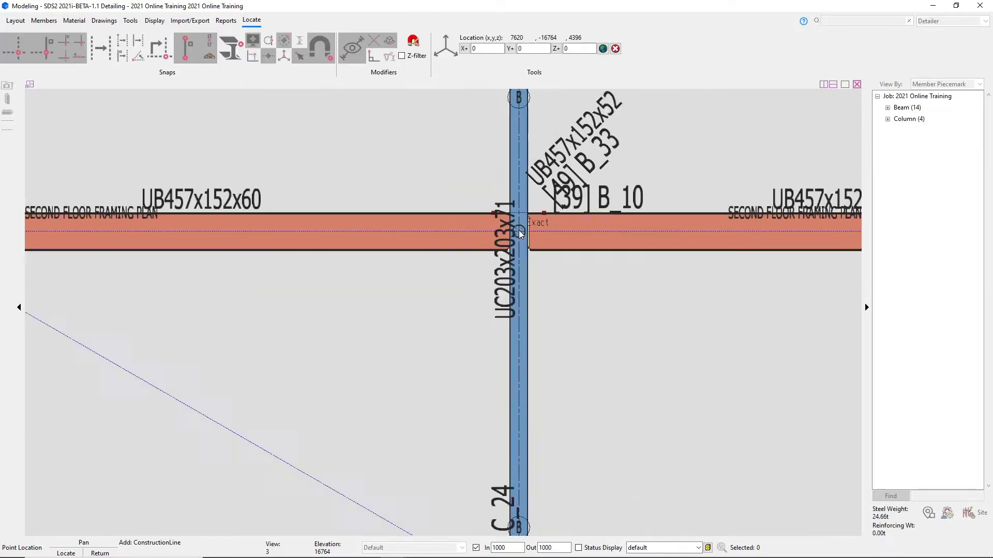
pyautogui.scroll(4, 249, 398)
pyautogui.scroll(2, 249, 398)
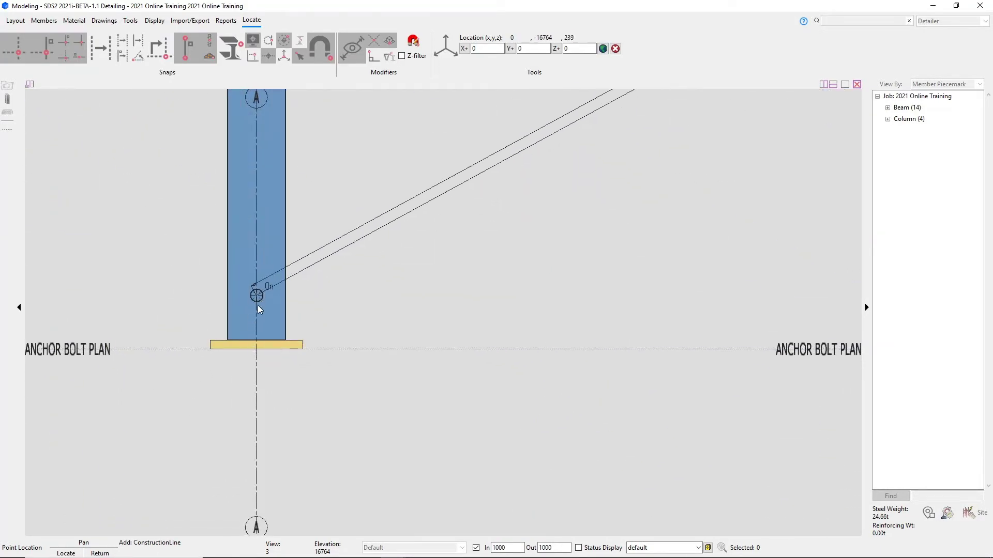
pyautogui.click(257, 350)
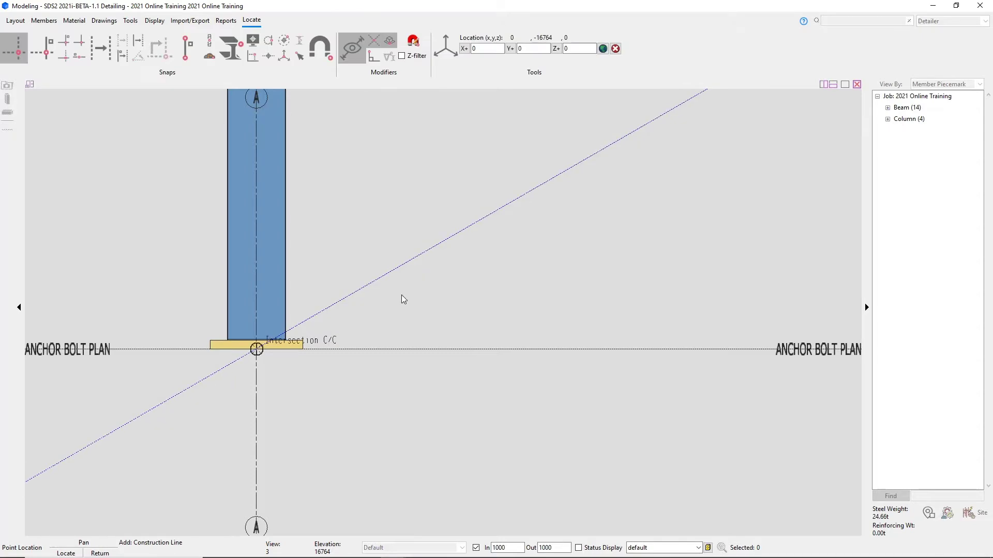
pyautogui.scroll(-4, 207, 420)
pyautogui.scroll(-3, 225, 347)
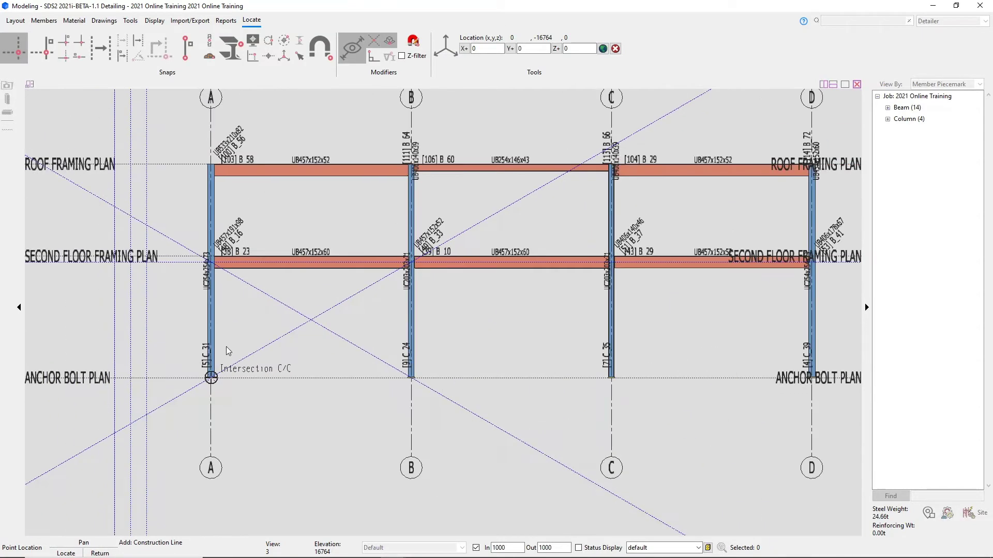
pyautogui.scroll(3, 250, 355)
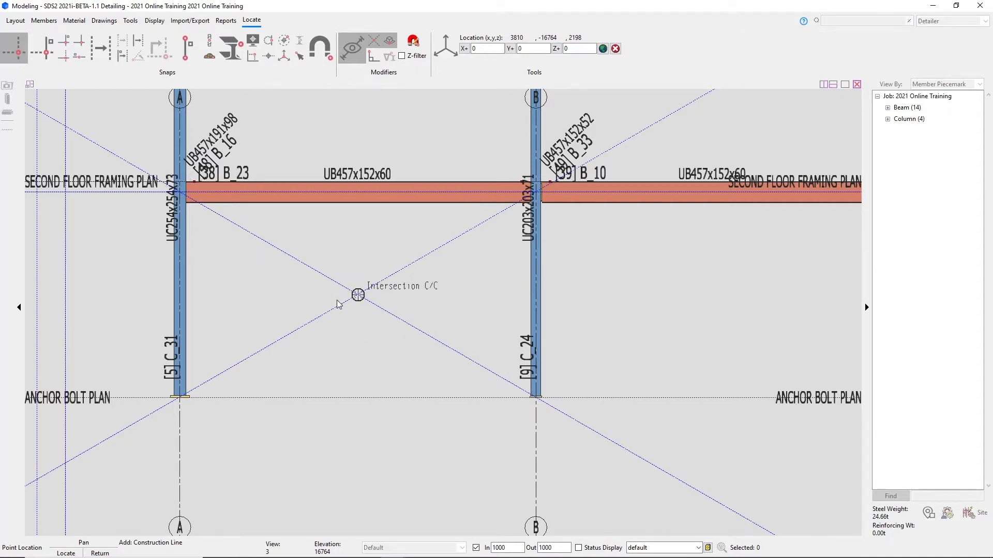
pyautogui.rightClick(396, 339)
pyautogui.scroll(-2, 237, 306)
pyautogui.scroll(3, 734, 294)
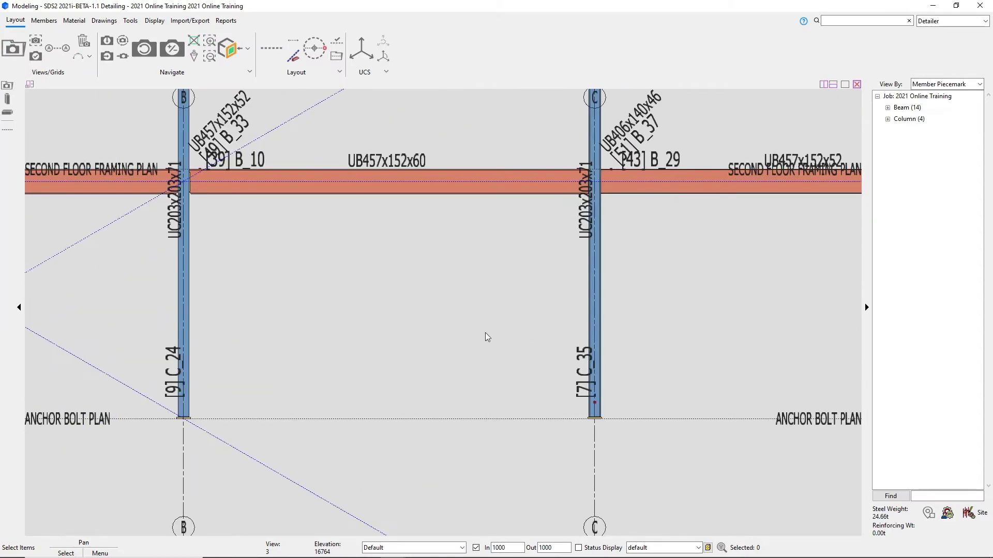
pyautogui.scroll(-1, 464, 288)
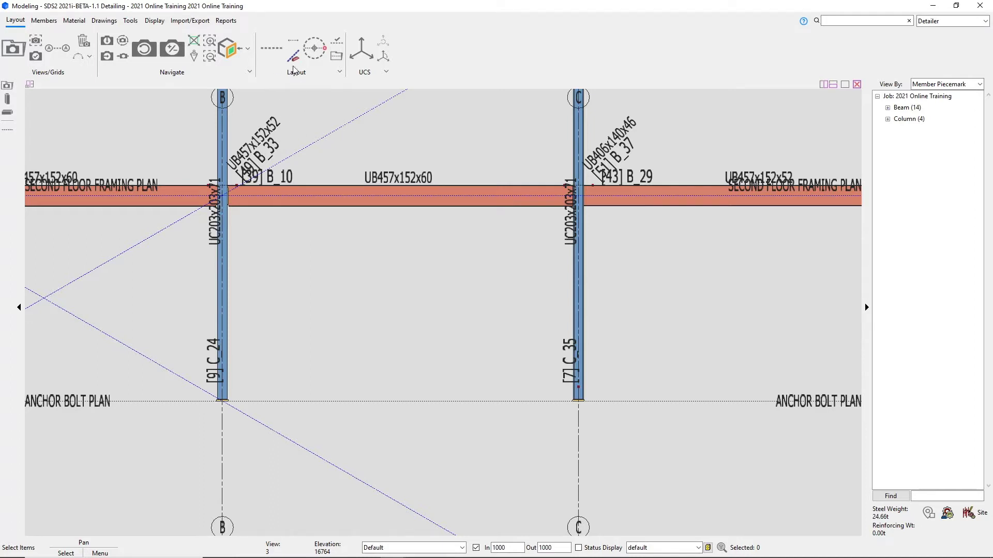
# Offset a vertical construction line 3810 from column B, midway along the B–C beam
pyautogui.click(266, 49)
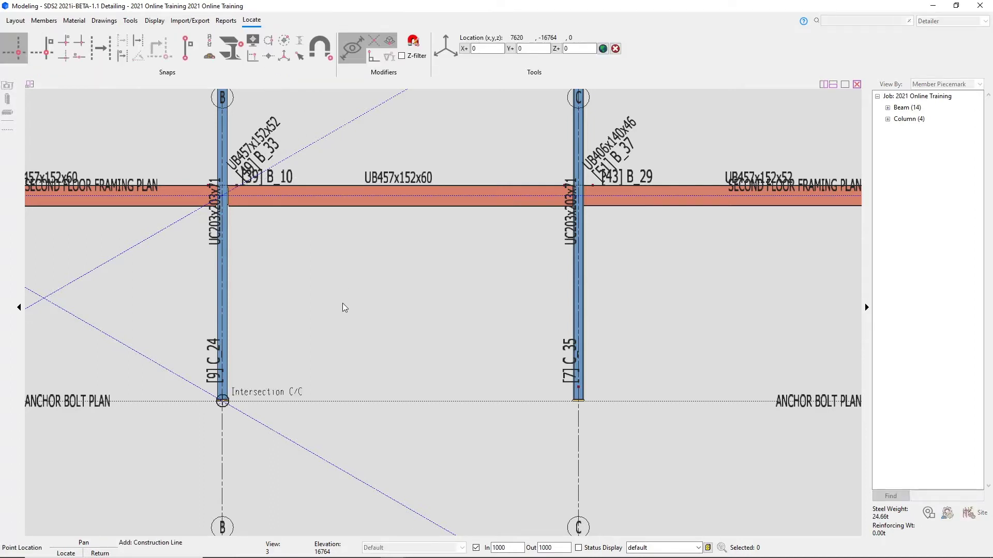
pyautogui.click(101, 52)
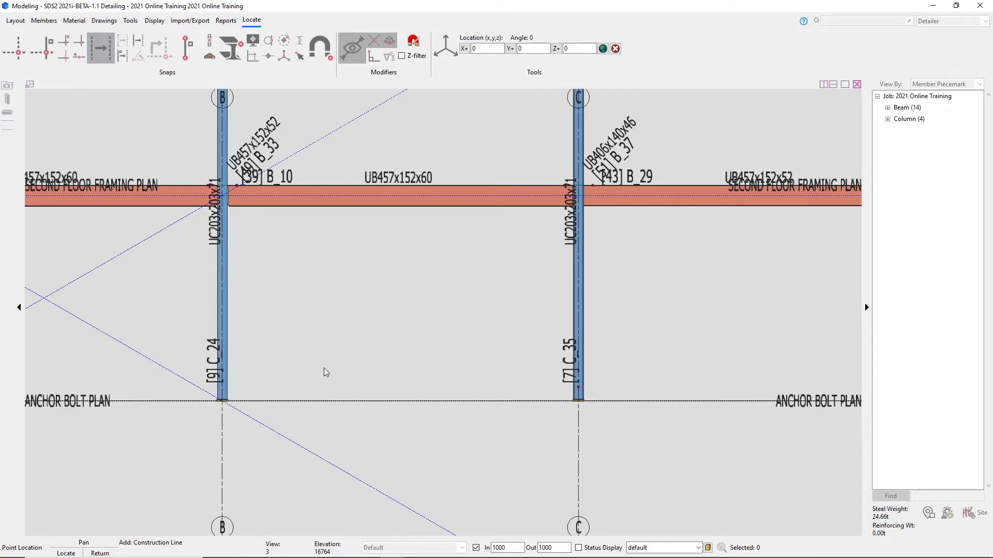
pyautogui.click(222, 283)
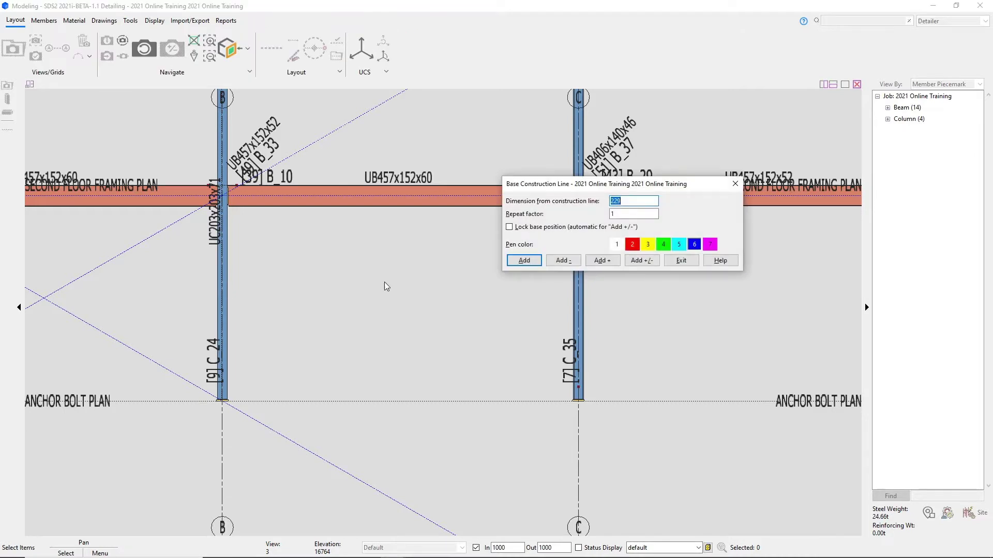
pyautogui.write('3810')
pyautogui.click(524, 260)
pyautogui.click(675, 265)
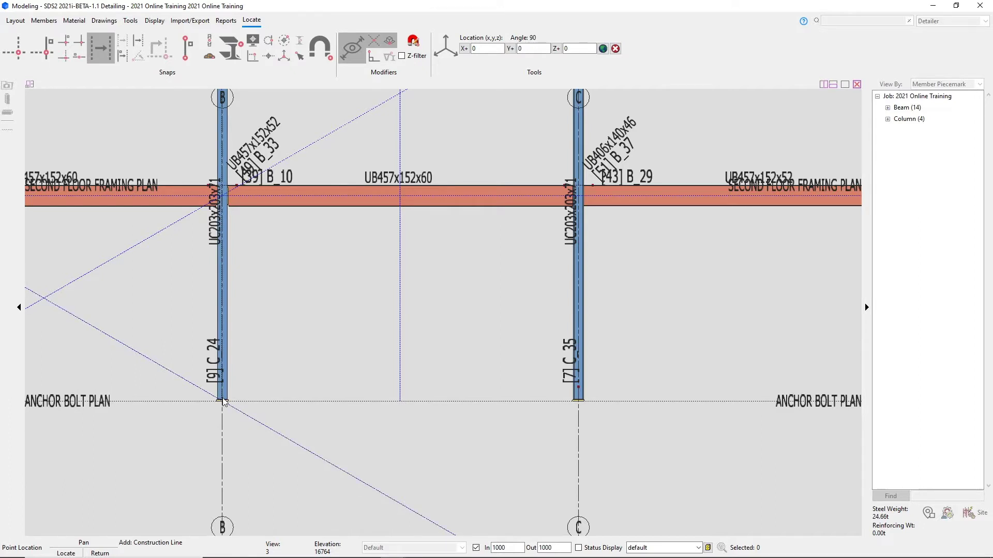
pyautogui.click(401, 198)
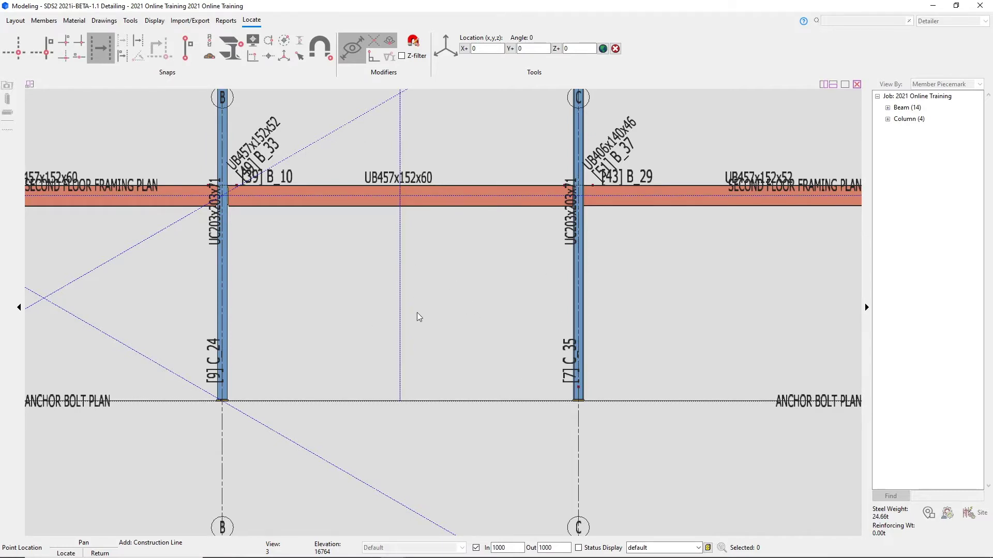
pyautogui.scroll(-2, 542, 287)
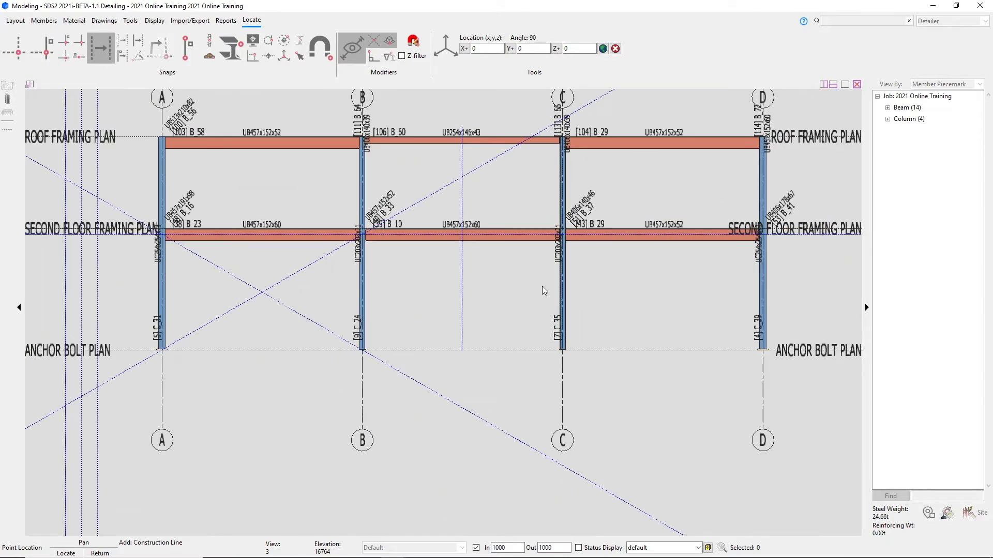
pyautogui.scroll(2, 234, 310)
pyautogui.scroll(-1, 290, 296)
pyautogui.scroll(1, 289, 297)
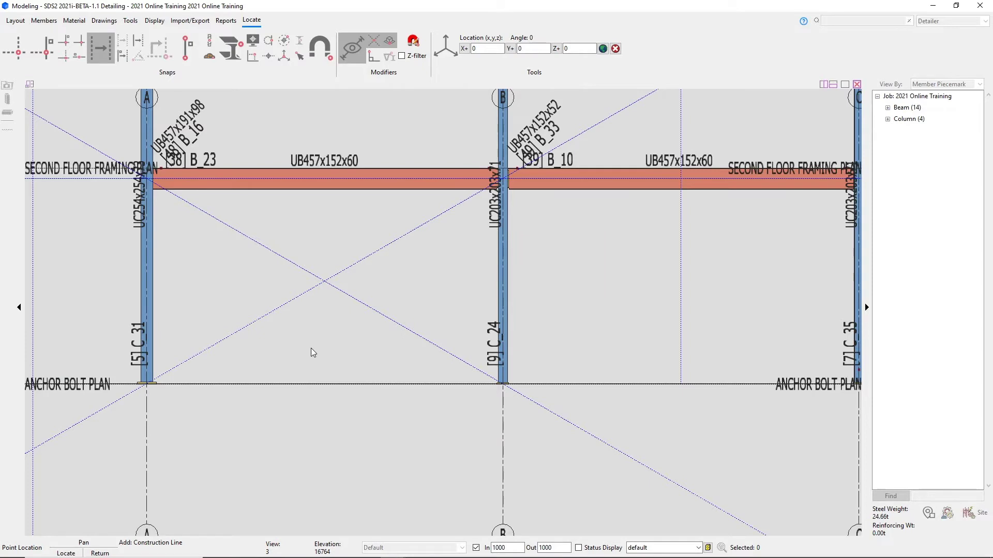
pyautogui.rightClick(311, 349)
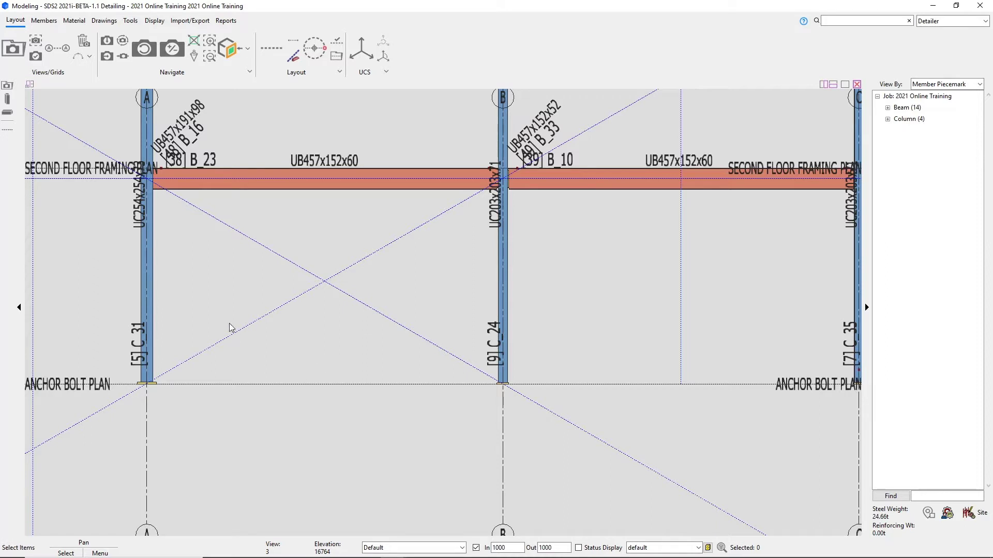
# Start Add Vert Brc from the Members tab and browse materials for the ISA75x75x5 section
pyautogui.click(44, 20)
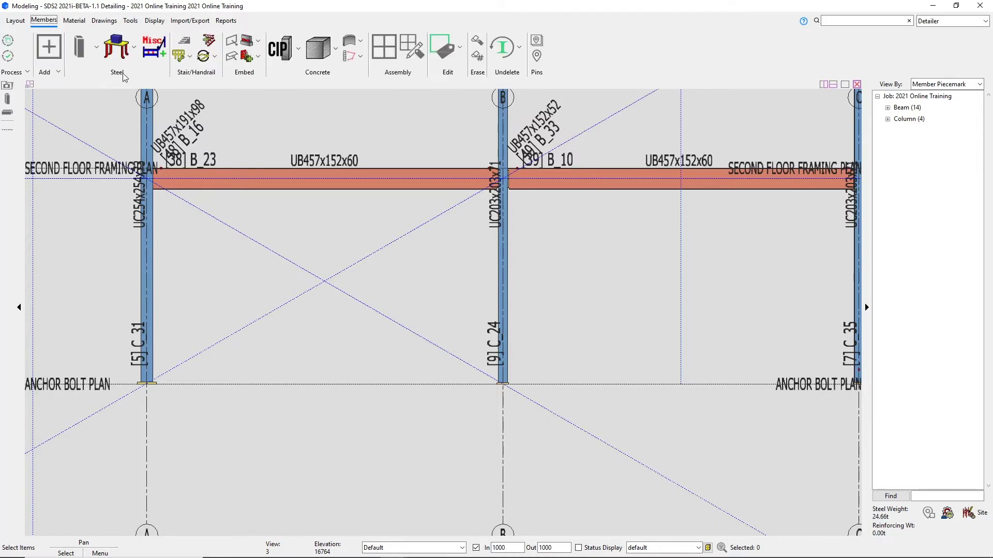
pyautogui.click(96, 54)
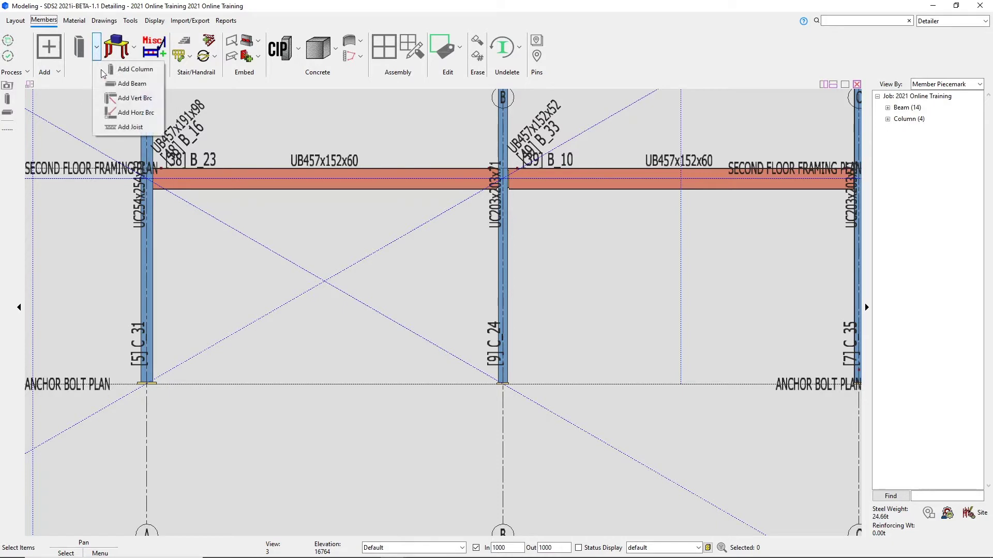
pyautogui.click(133, 98)
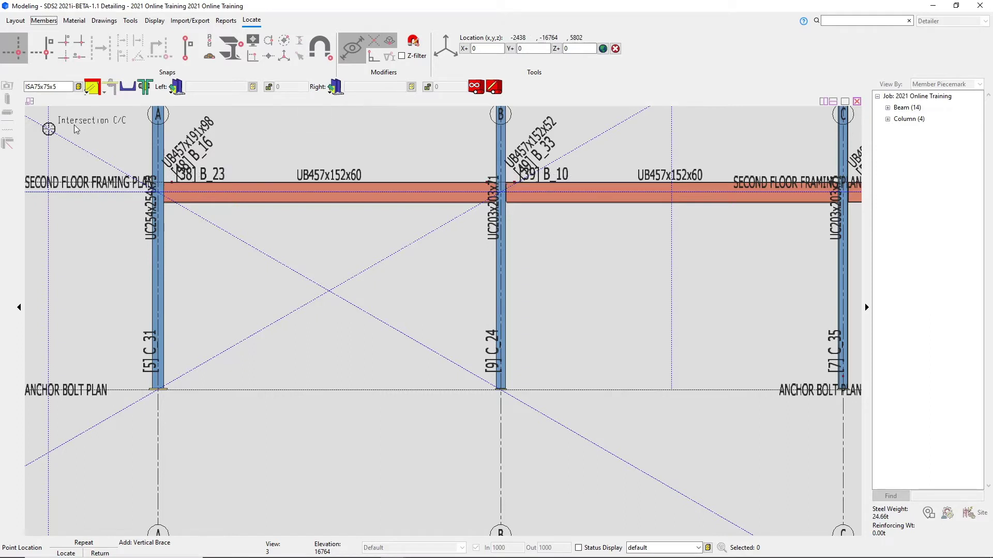
pyautogui.click(79, 87)
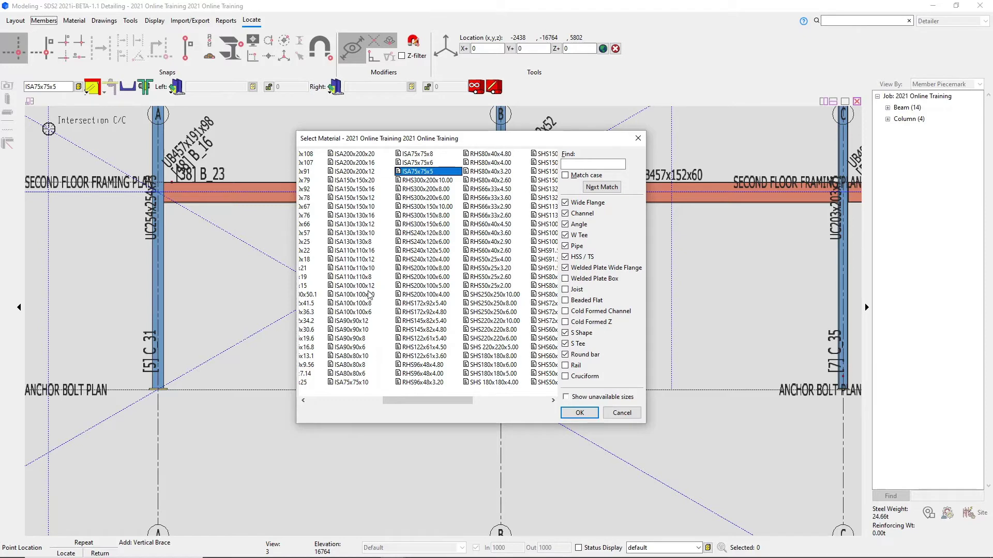
# Select ISA100x100x8 as the vertical brace material
pyautogui.click(359, 304)
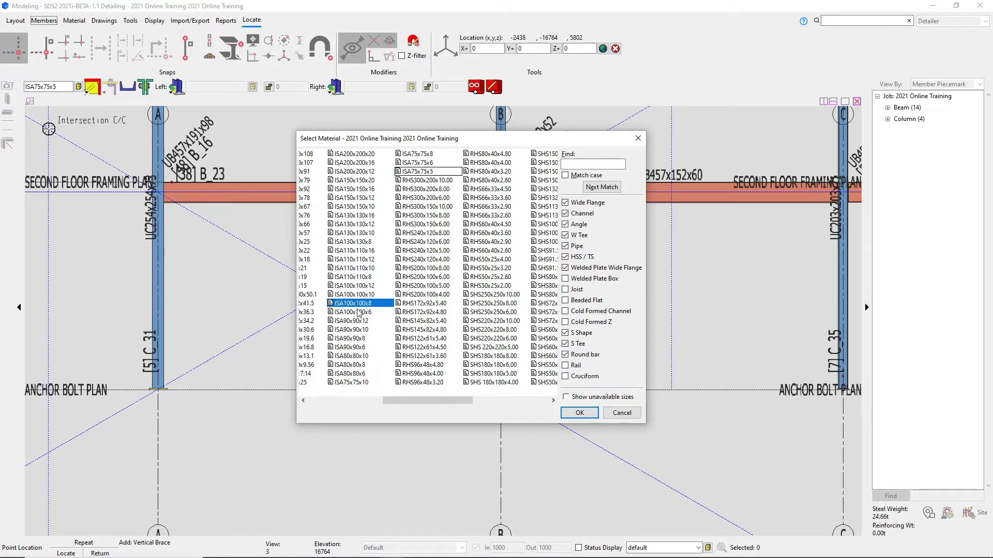
pyautogui.click(587, 416)
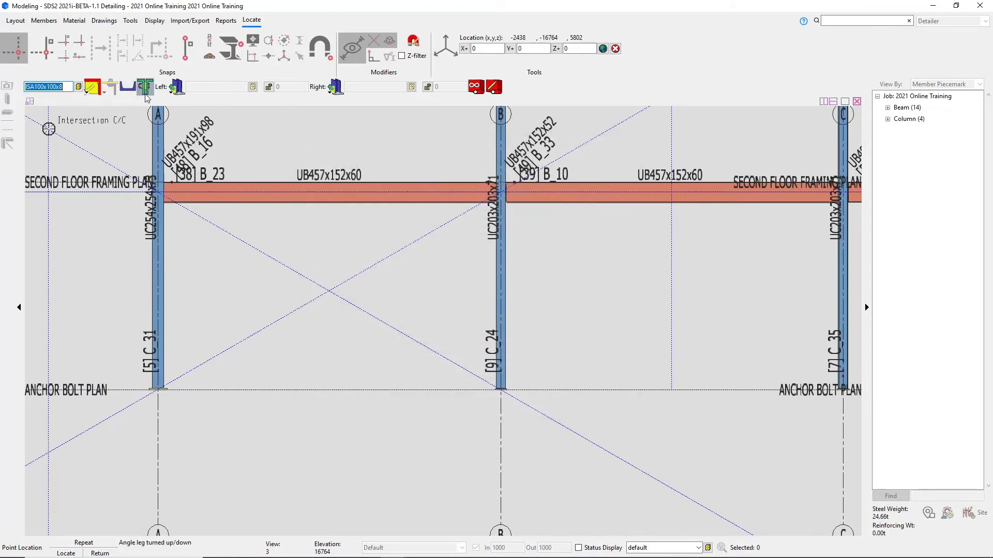
# Keep a single angle with the original configuration and flip the angle leg orientation
pyautogui.click(88, 93)
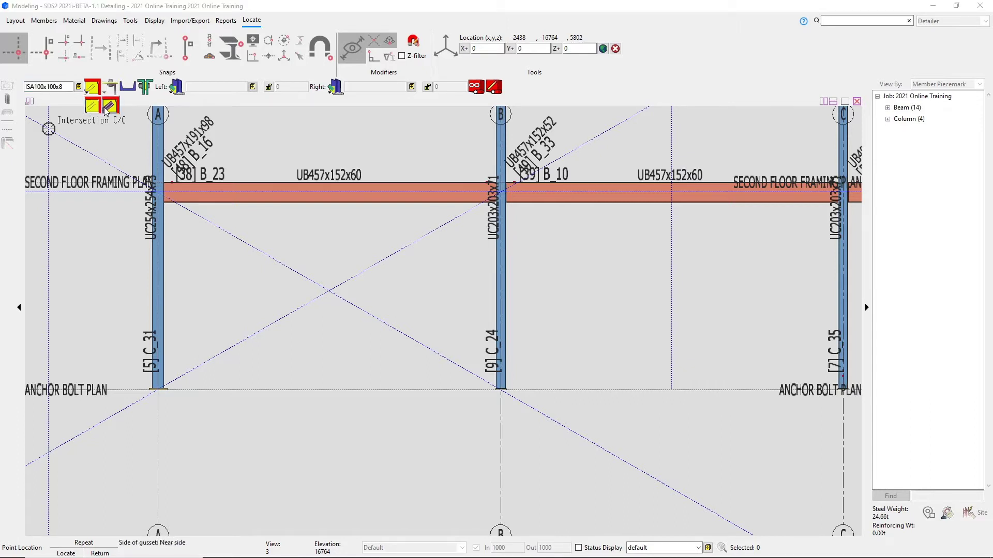
pyautogui.click(191, 101)
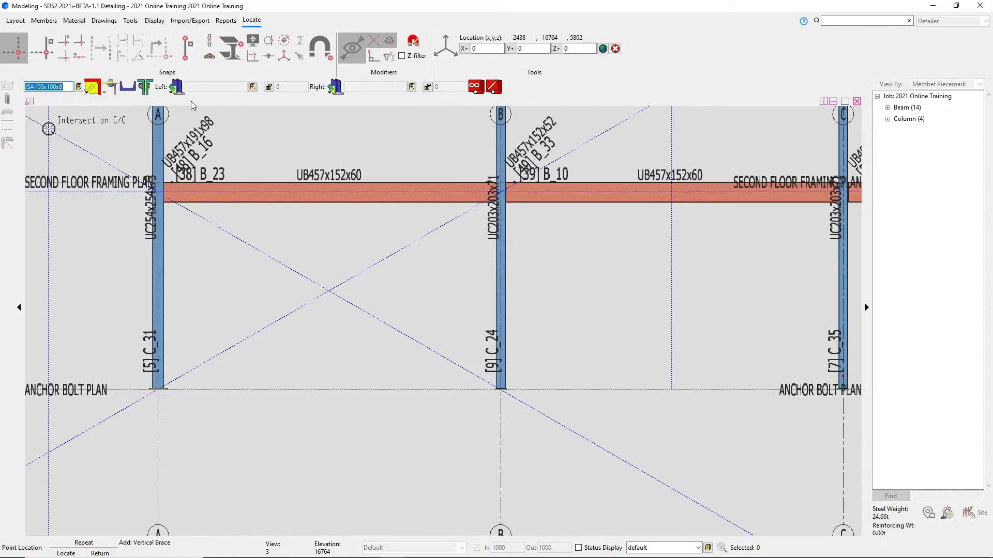
pyautogui.click(126, 91)
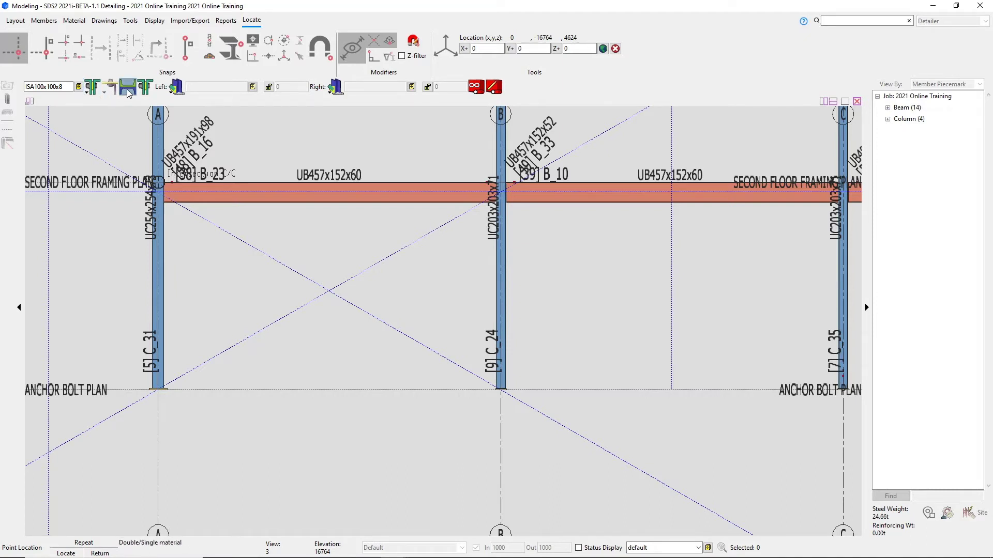
pyautogui.click(87, 93)
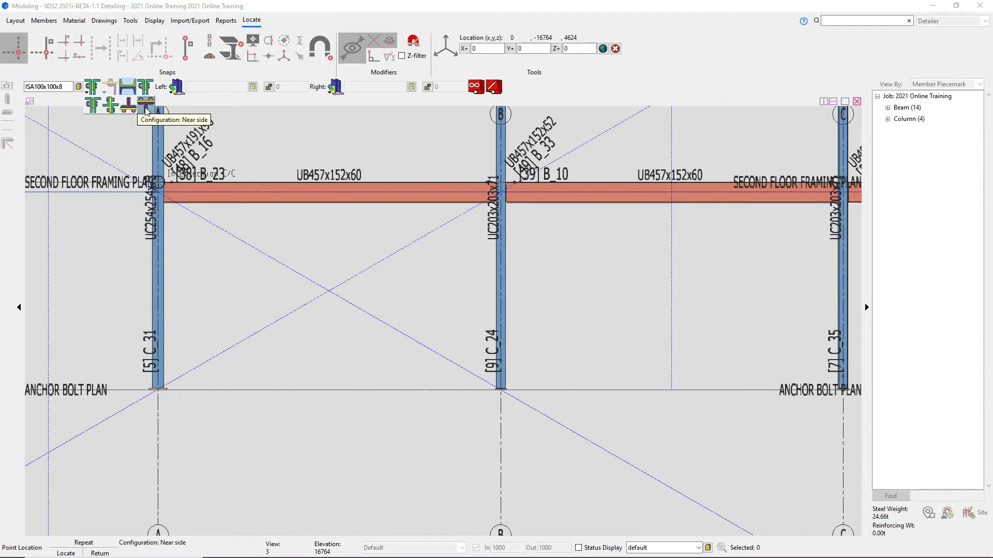
pyautogui.click(191, 103)
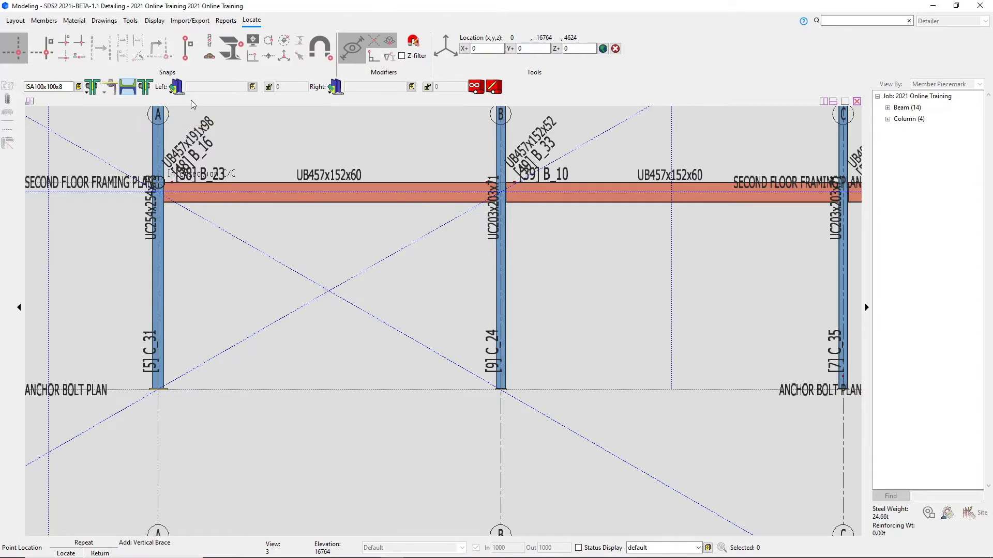
pyautogui.click(128, 92)
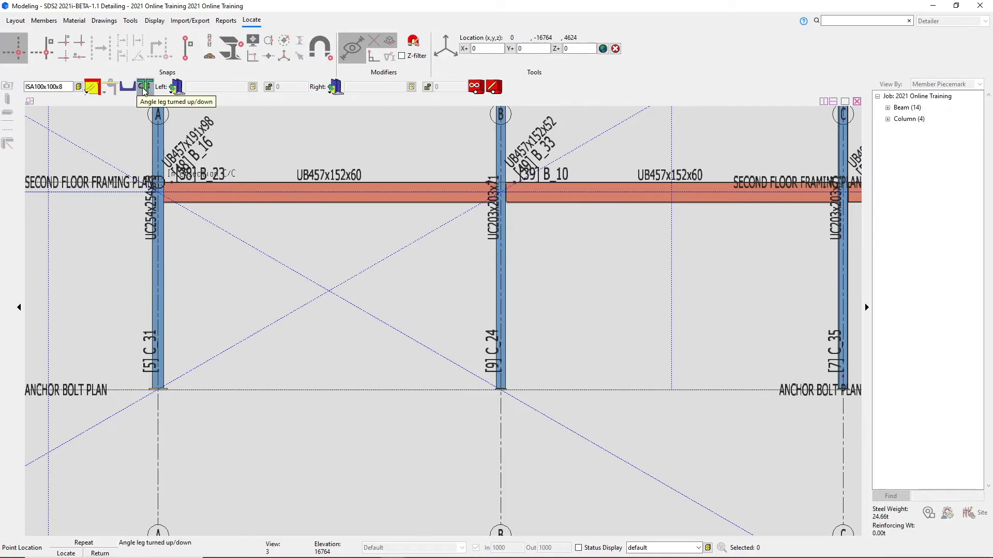
pyautogui.click(144, 88)
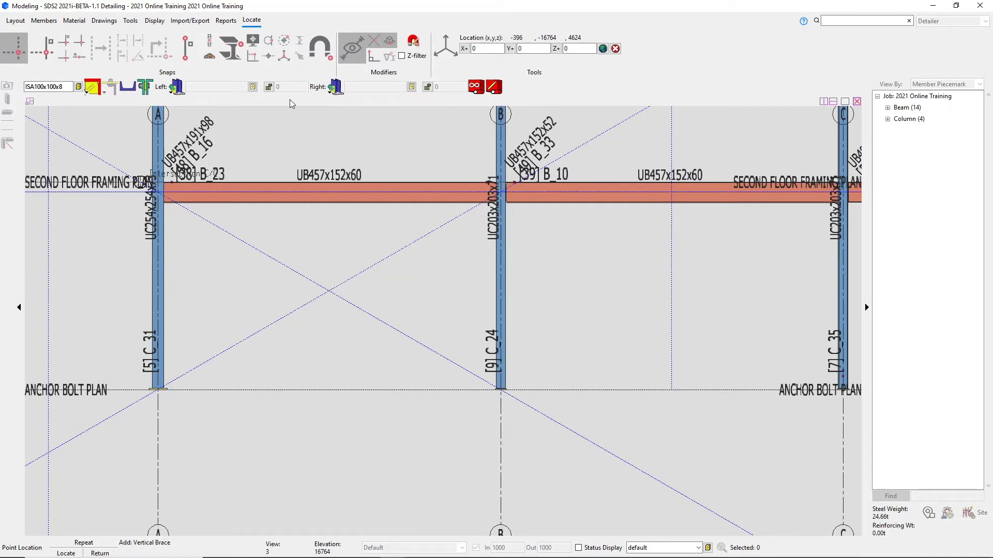
# Choose the gusset side and place the brace from column A's beam junction to column B's base
pyautogui.click(88, 92)
pyautogui.click(91, 106)
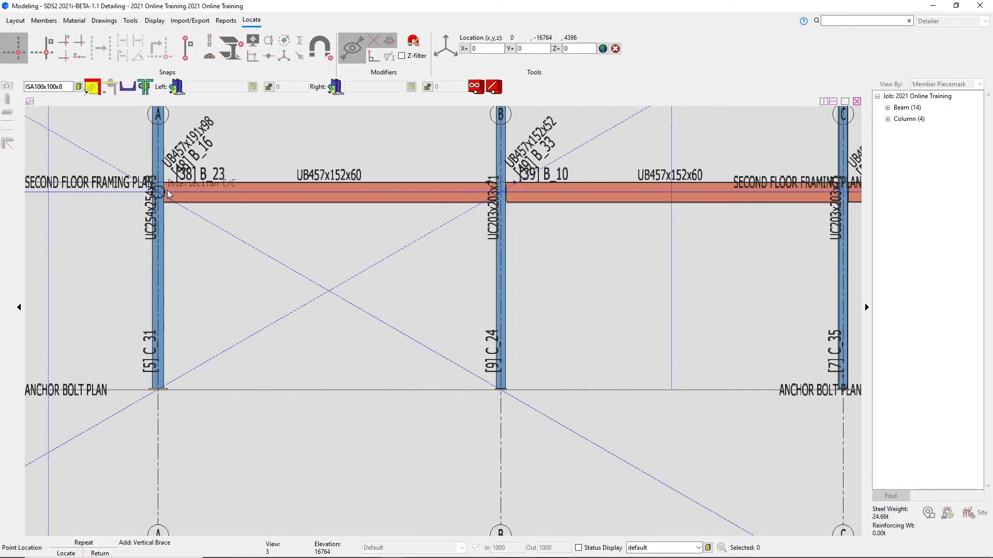
pyautogui.scroll(3, 155, 195)
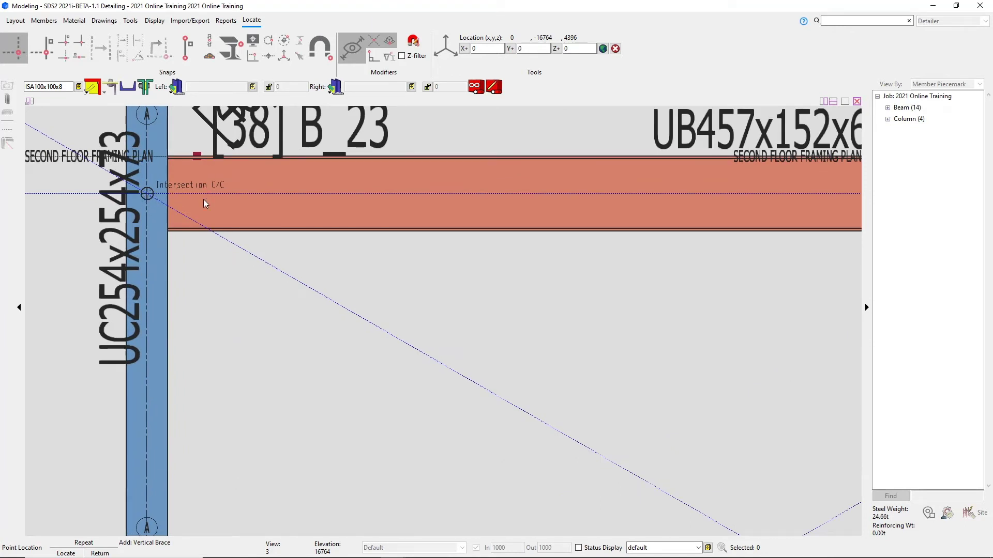
pyautogui.scroll(2, 141, 195)
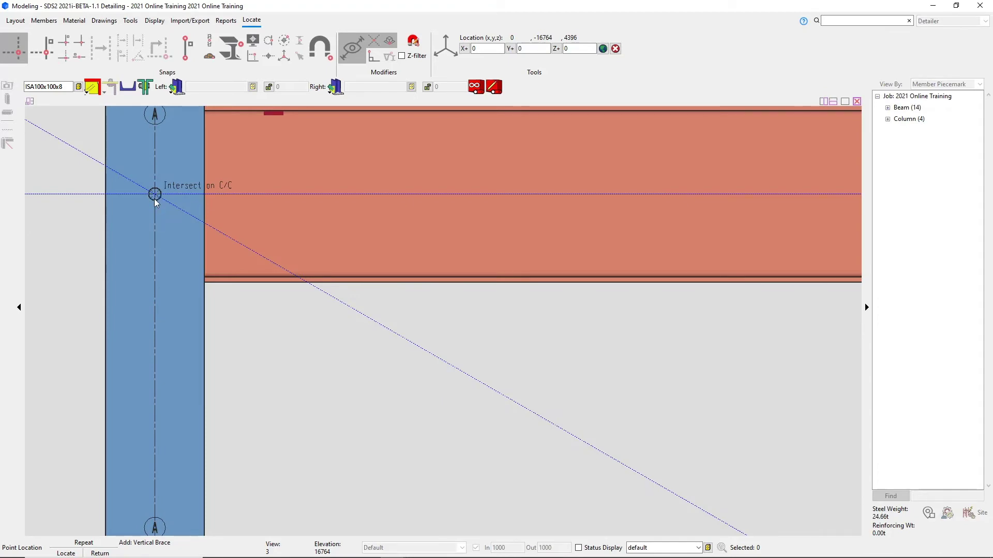
pyautogui.click(154, 194)
pyautogui.scroll(-5, 125, 178)
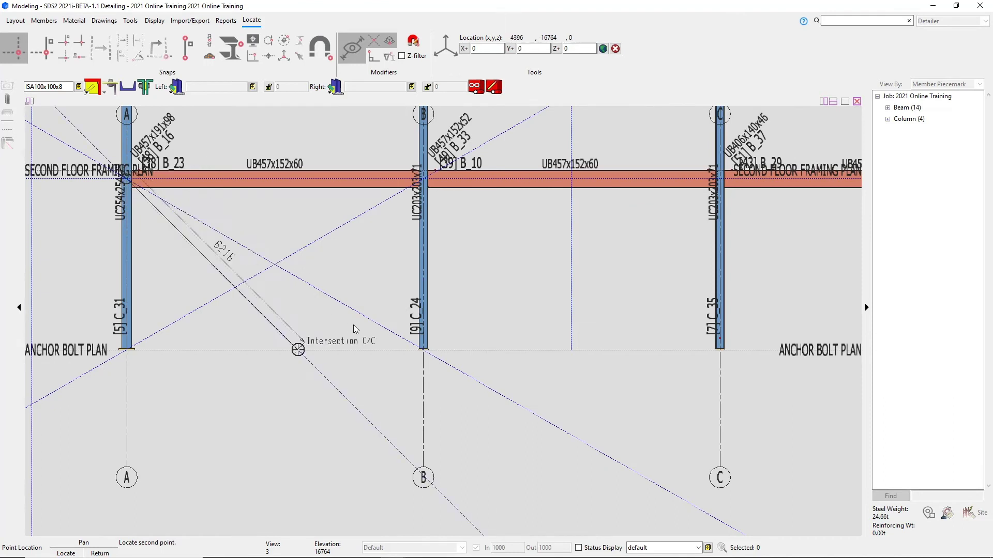
pyautogui.scroll(3, 422, 349)
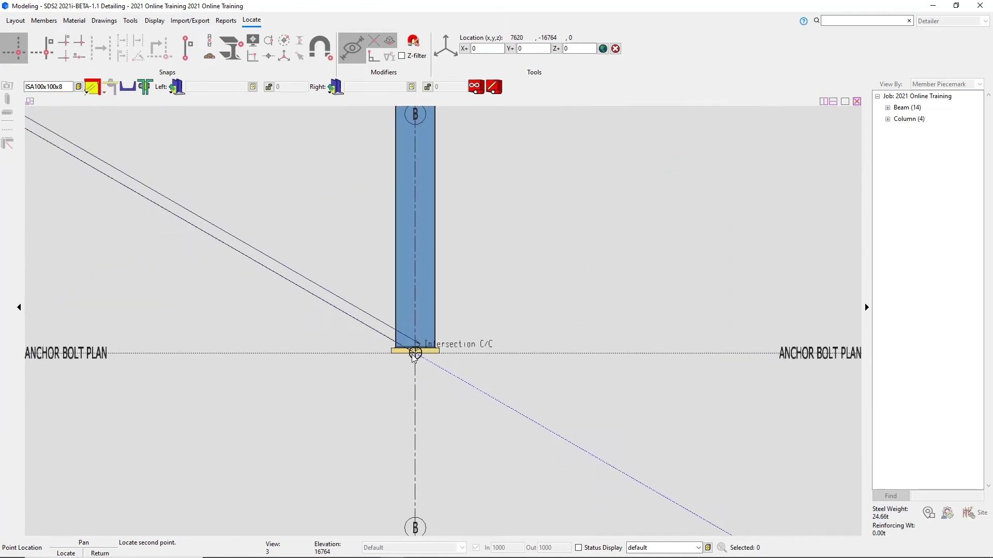
pyautogui.scroll(1, 413, 354)
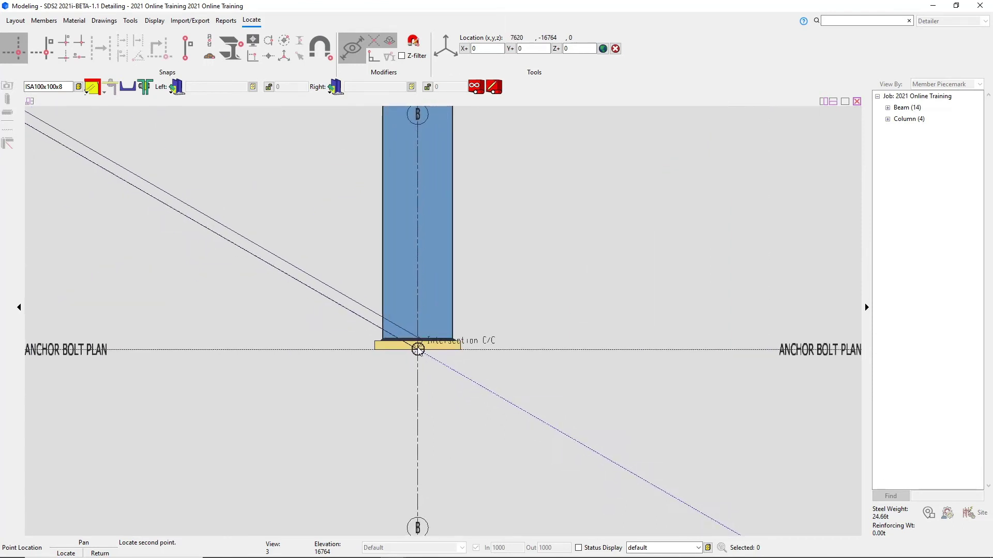
pyautogui.click(418, 350)
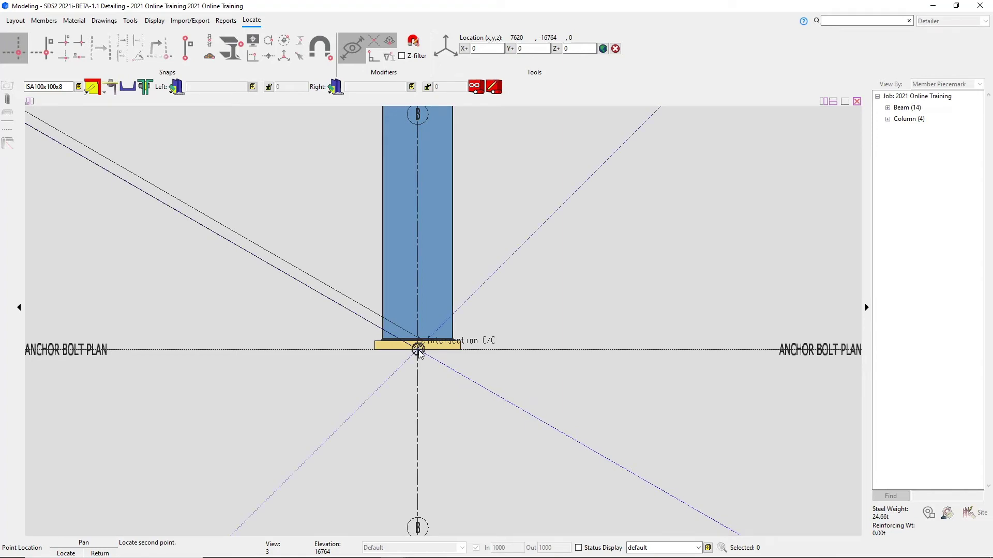
pyautogui.click(418, 350)
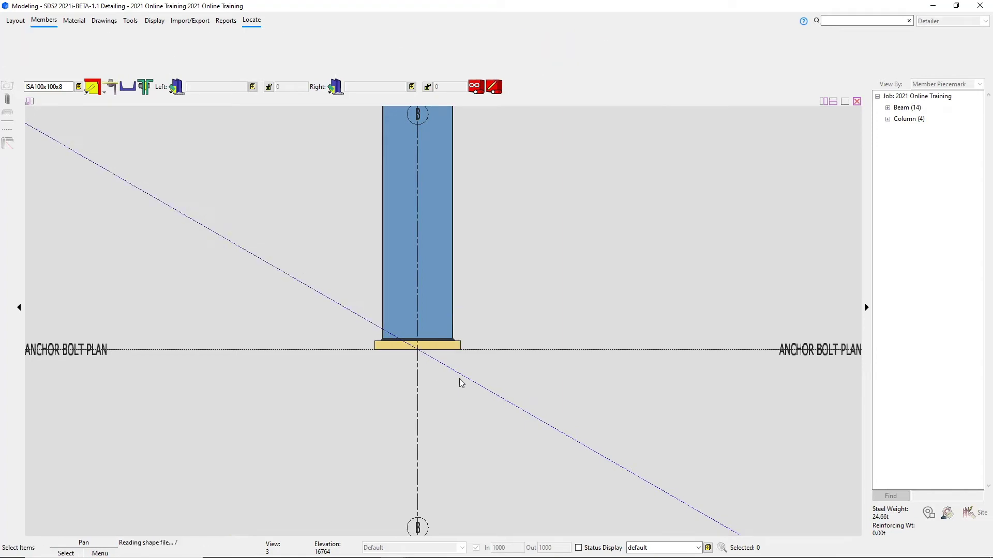
# Switch the gusset side to Near side for the second ISA100x100x8 brace
pyautogui.scroll(-3, 483, 361)
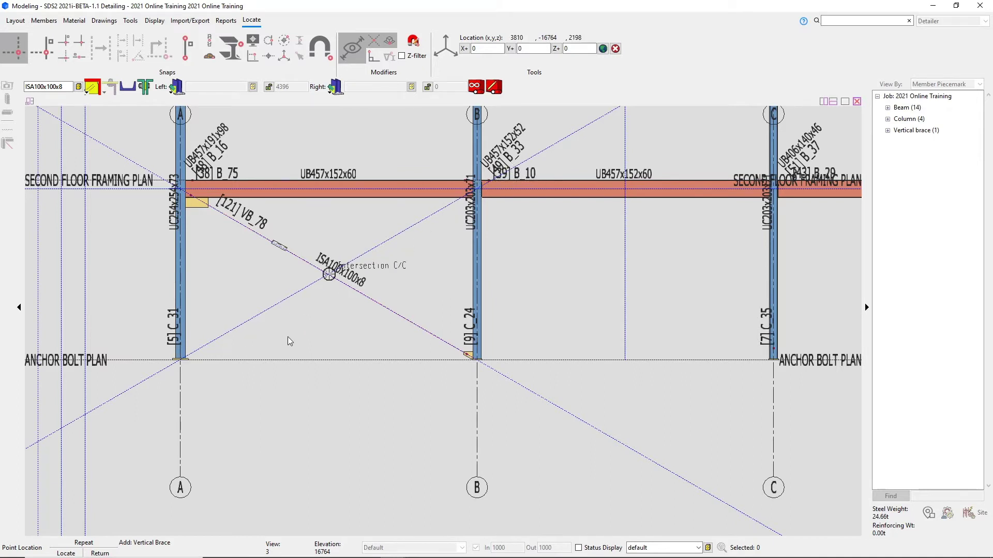
pyautogui.click(89, 96)
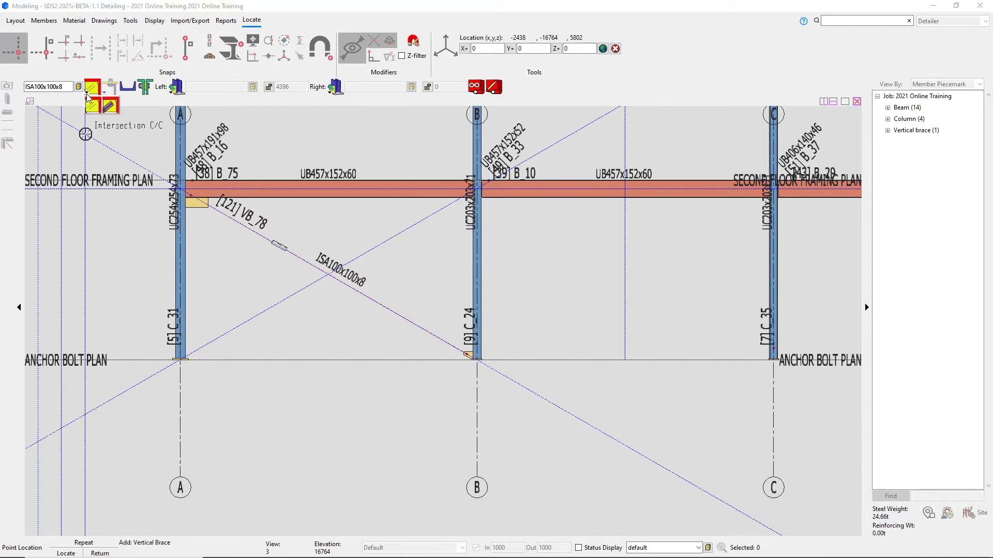
pyautogui.click(109, 106)
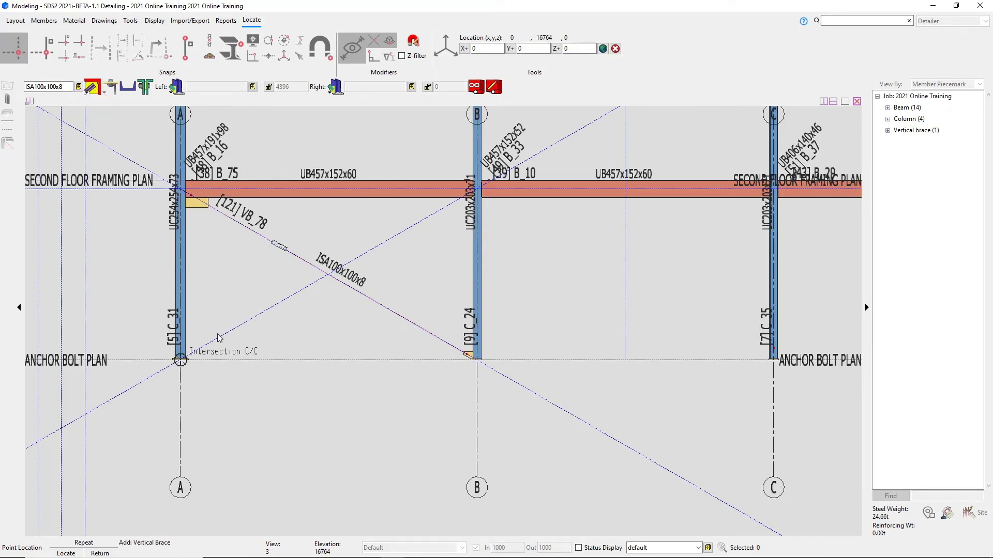
# Place brace VB_81 from column A's base to column B's second-floor junction, crossing VB_78
pyautogui.scroll(1, 184, 365)
pyautogui.scroll(3, 184, 365)
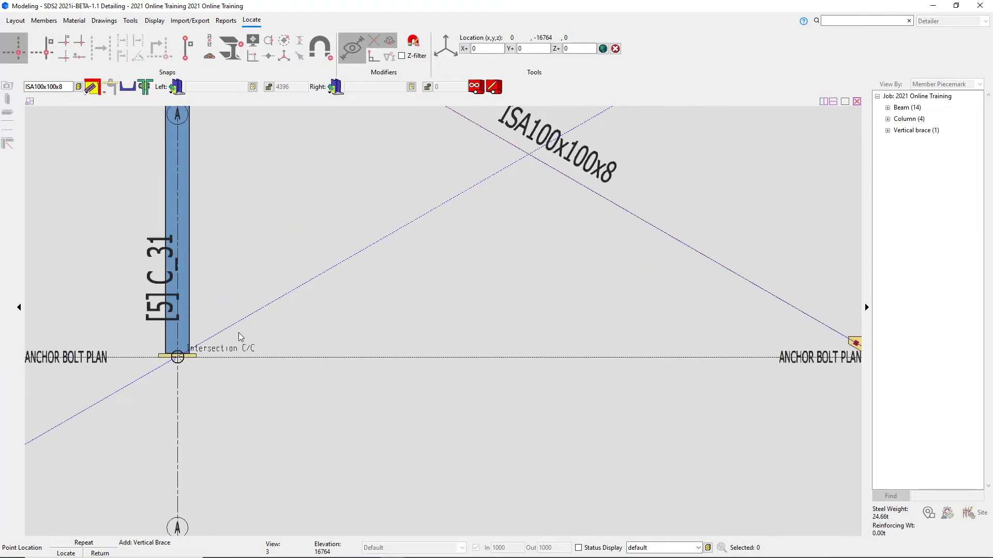
pyautogui.scroll(3, 181, 357)
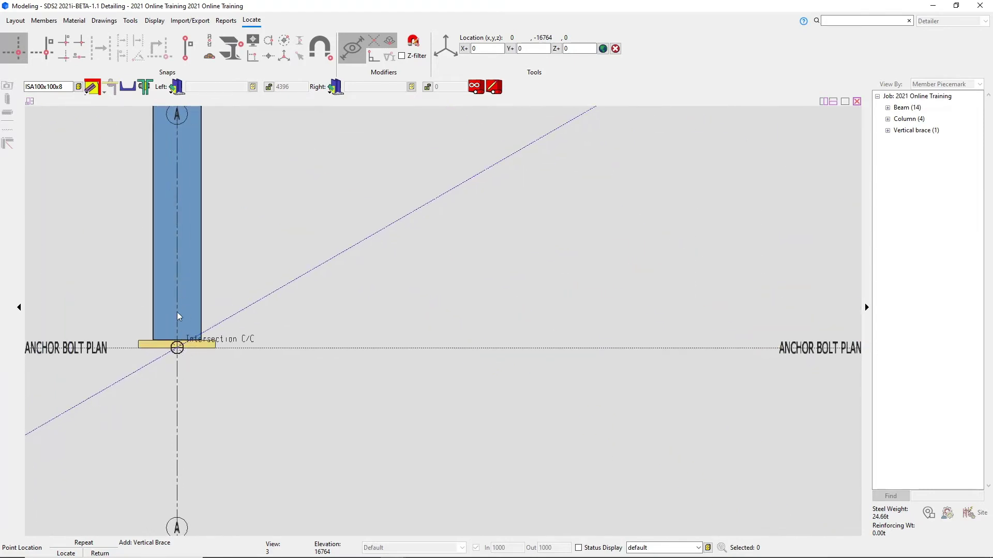
pyautogui.click(177, 348)
pyautogui.scroll(-5, 132, 389)
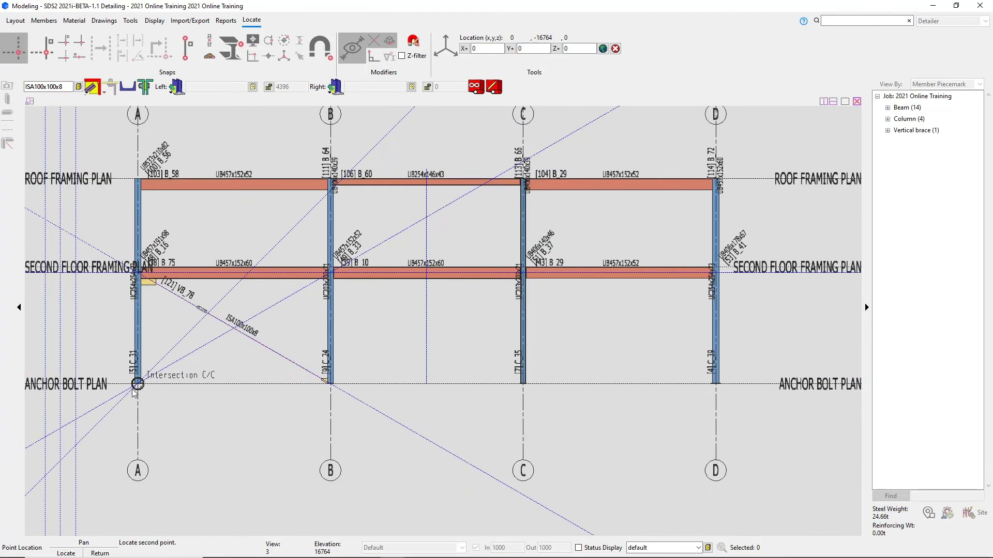
pyautogui.scroll(6, 333, 272)
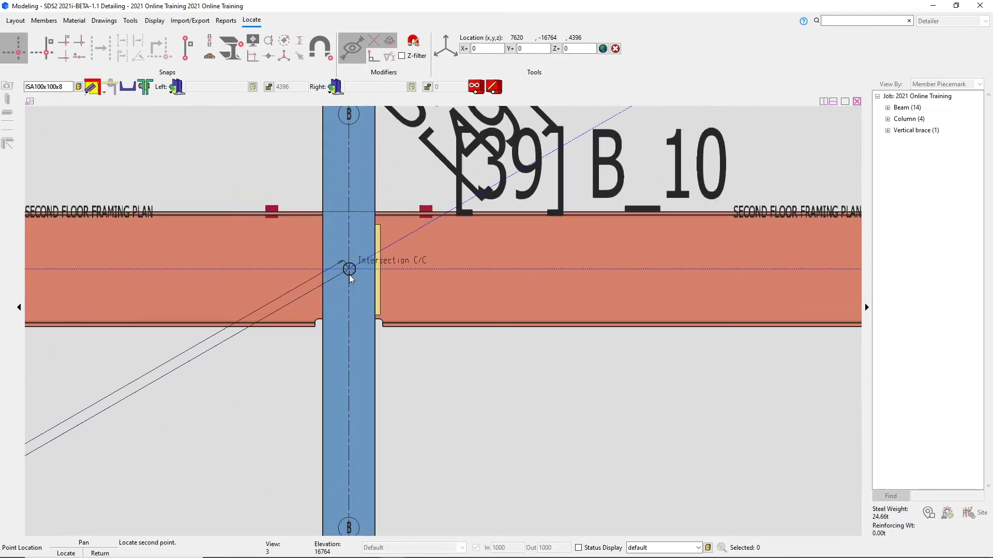
pyautogui.scroll(2, 349, 274)
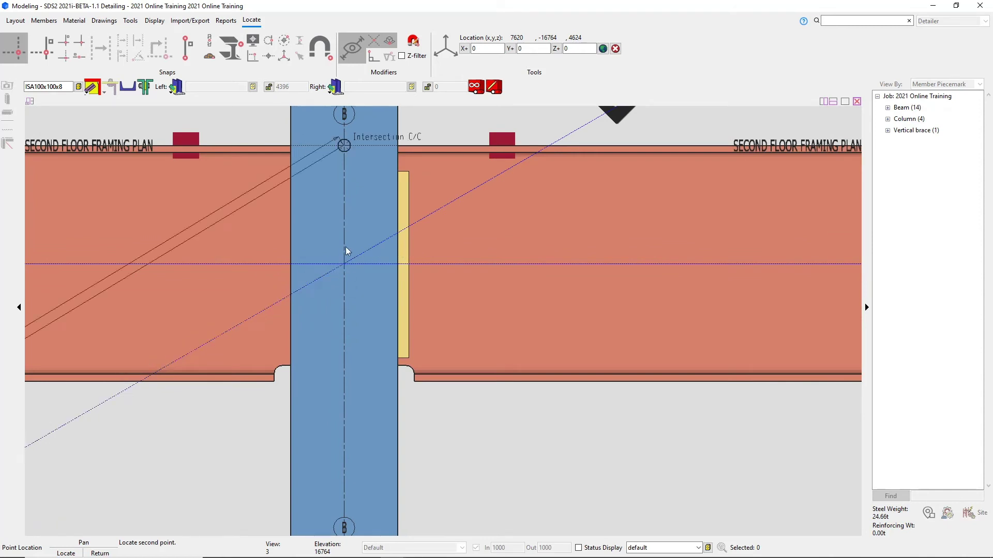
pyautogui.click(344, 264)
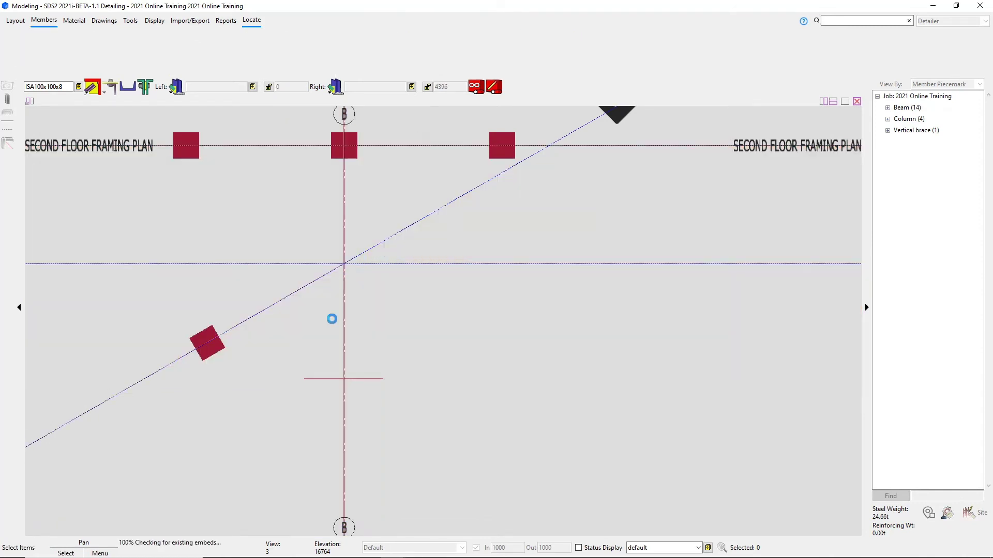
pyautogui.scroll(-1, 385, 274)
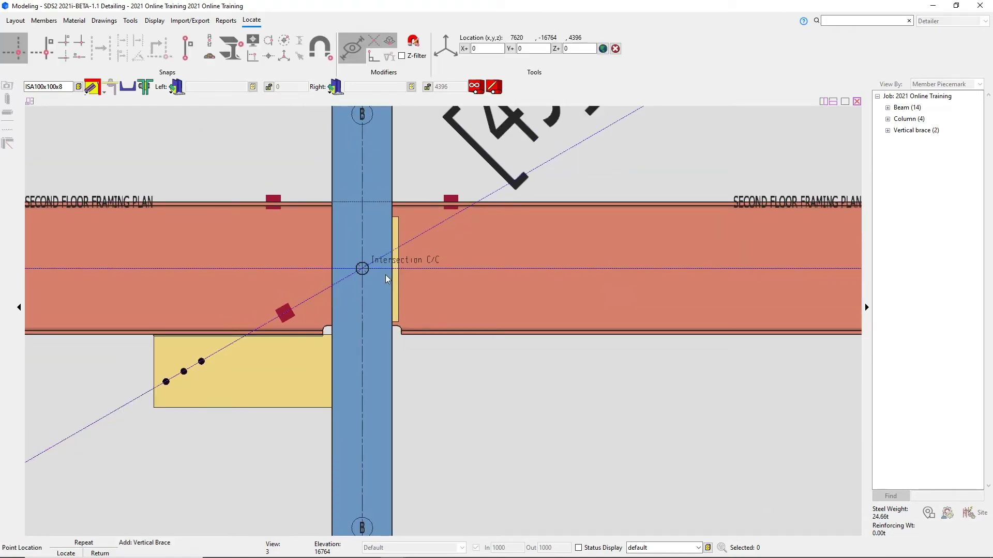
pyautogui.scroll(-4, 371, 275)
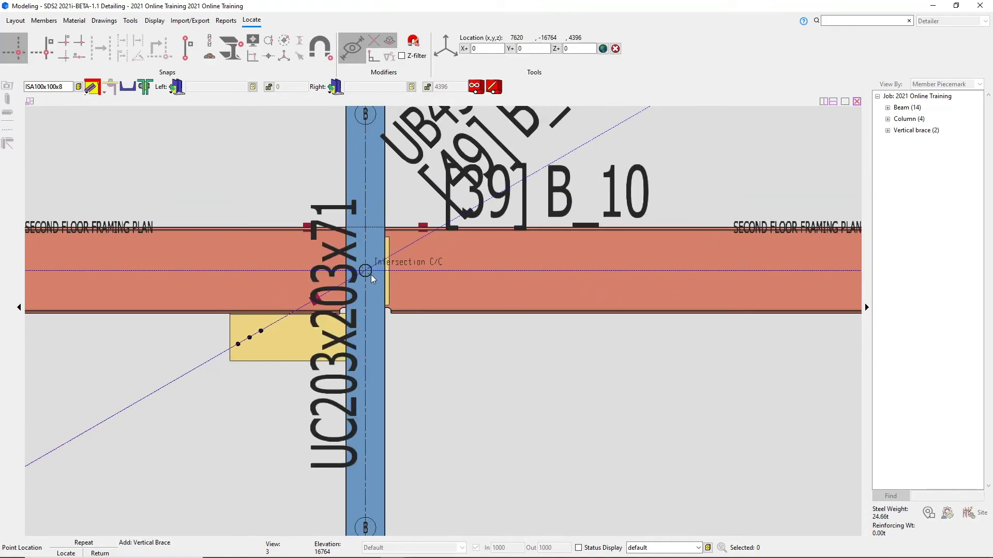
pyautogui.scroll(-3, 371, 280)
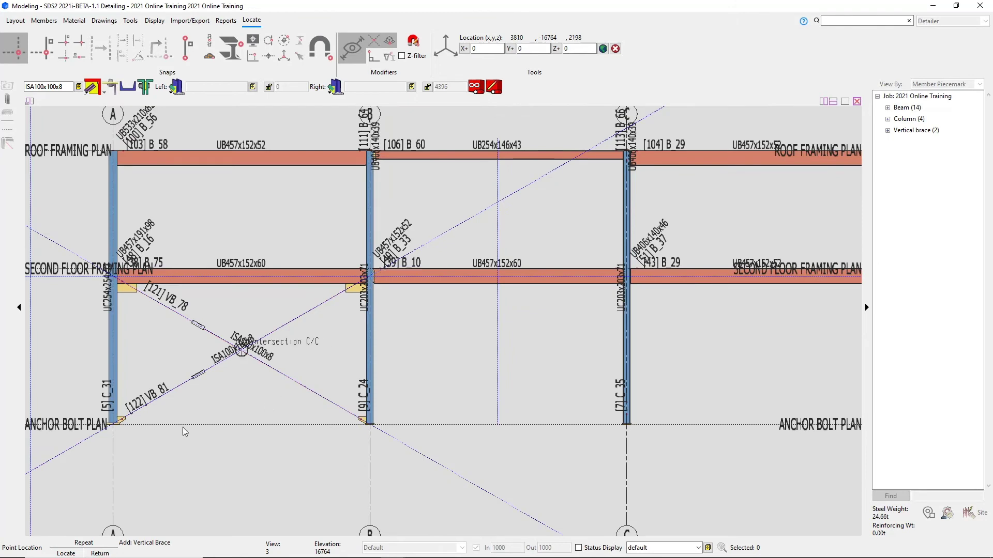
pyautogui.scroll(2, 129, 424)
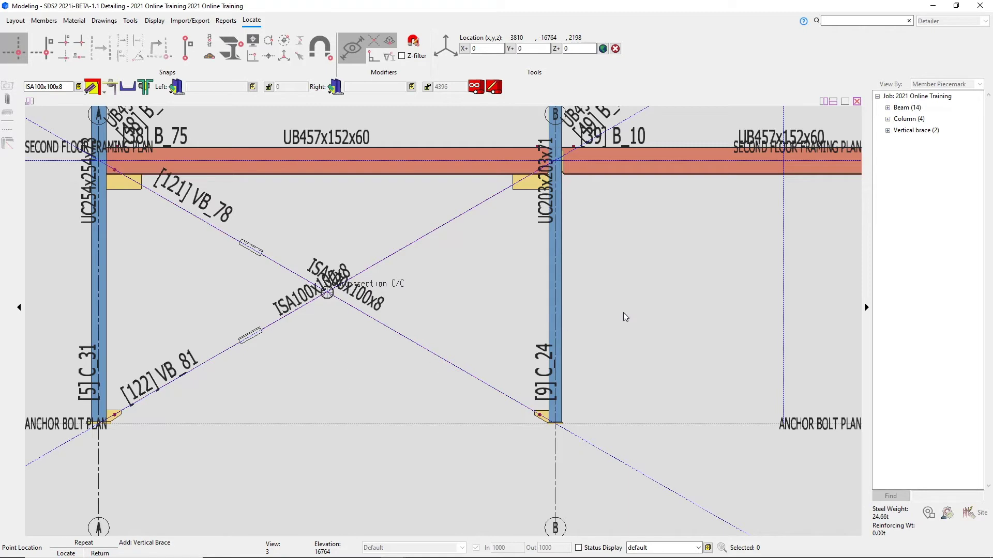
# End brace placement and inspect the VB_78 and VB_81 gusset and bolt connections in 3D
pyautogui.rightClick(338, 417)
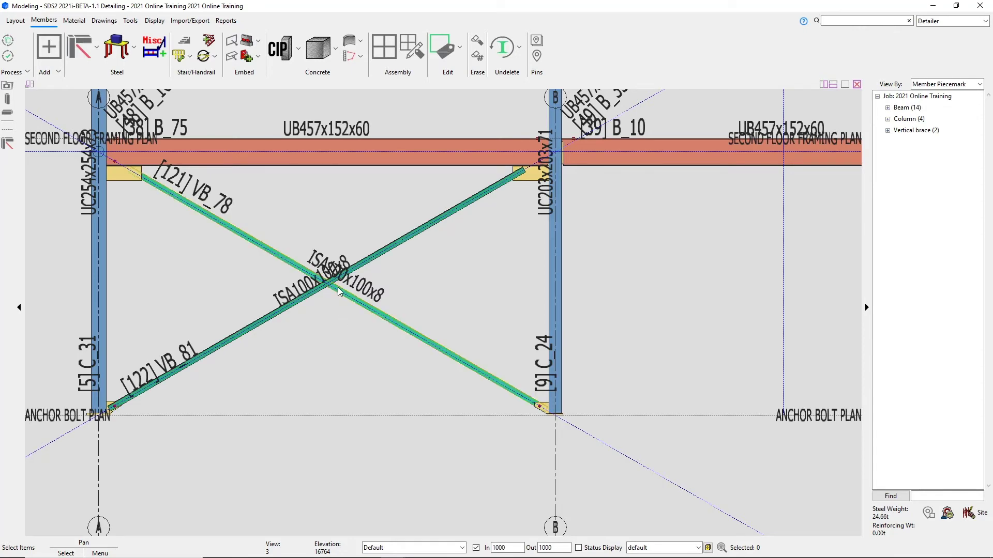
pyautogui.scroll(4, 337, 287)
pyautogui.scroll(-3, 324, 289)
pyautogui.scroll(2, 344, 292)
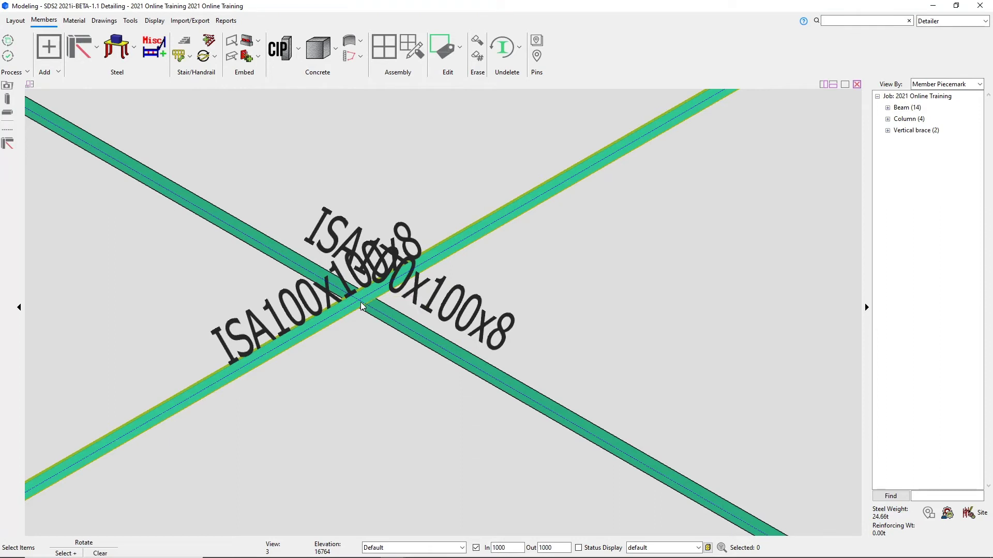
pyautogui.keyDown('shift'); pyautogui.moveTo(361, 304); pyautogui.dragTo(428, 317, button='middle'); pyautogui.keyUp('shift')
pyautogui.scroll(-5, 427, 316)
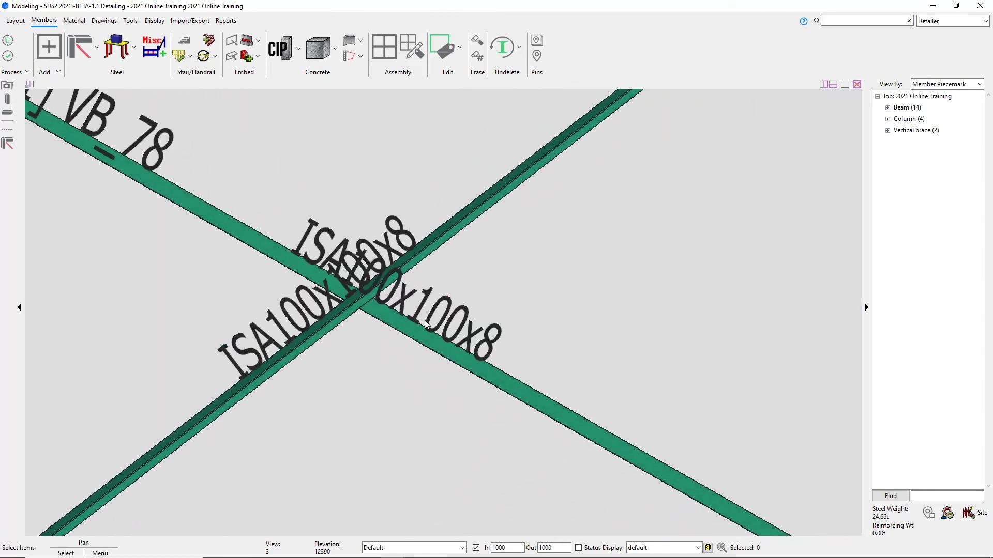
pyautogui.scroll(-1, 209, 214)
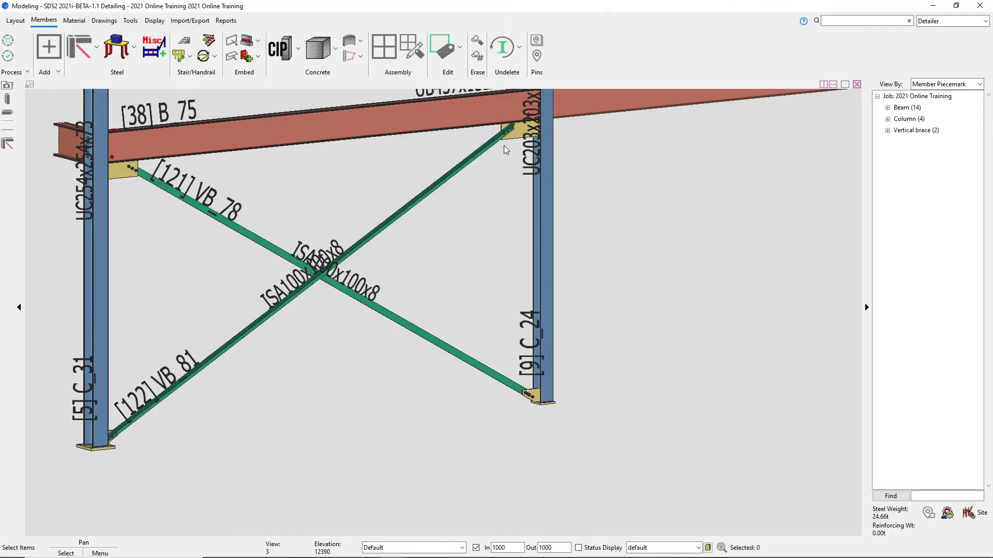
pyautogui.scroll(4, 511, 128)
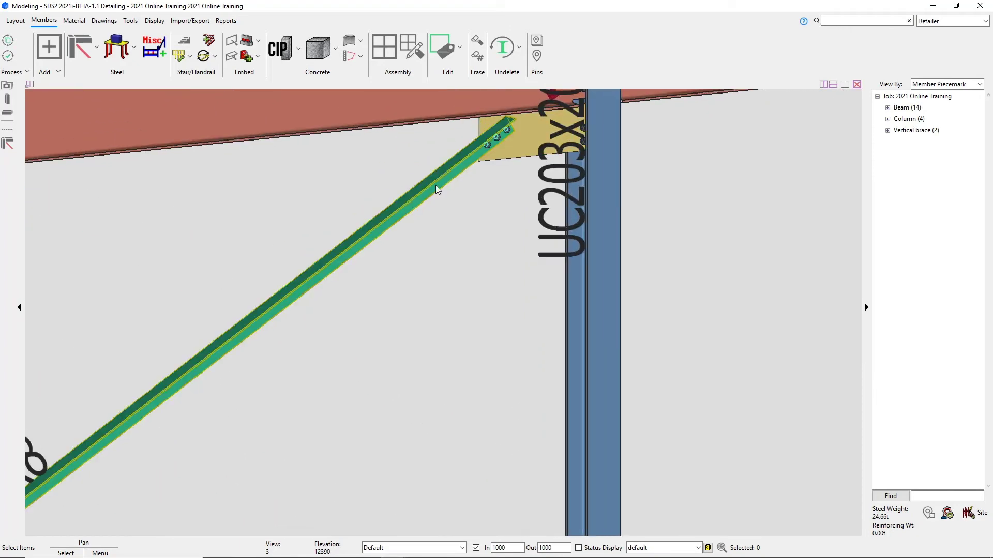
pyautogui.scroll(-4, 510, 138)
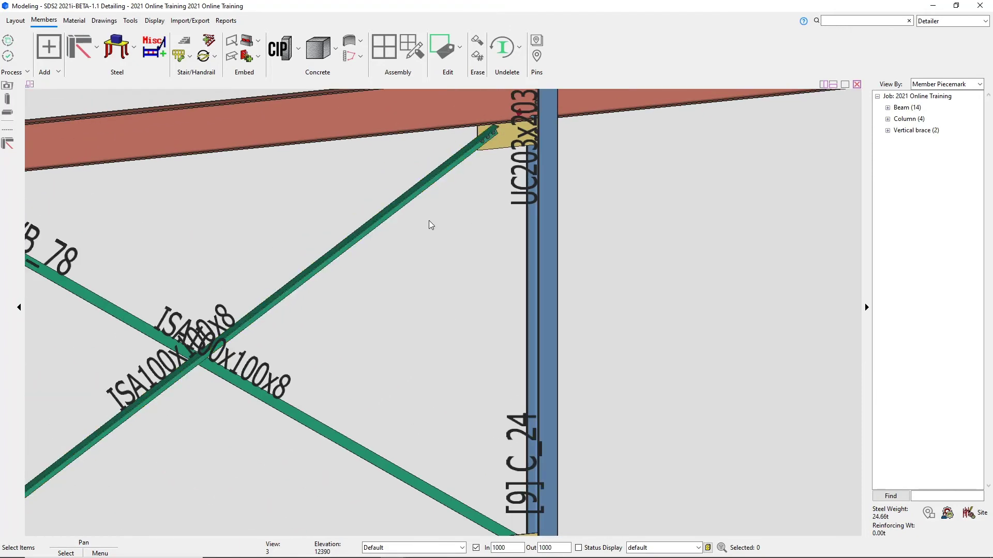
pyautogui.scroll(-3, 489, 448)
pyautogui.scroll(6, 488, 447)
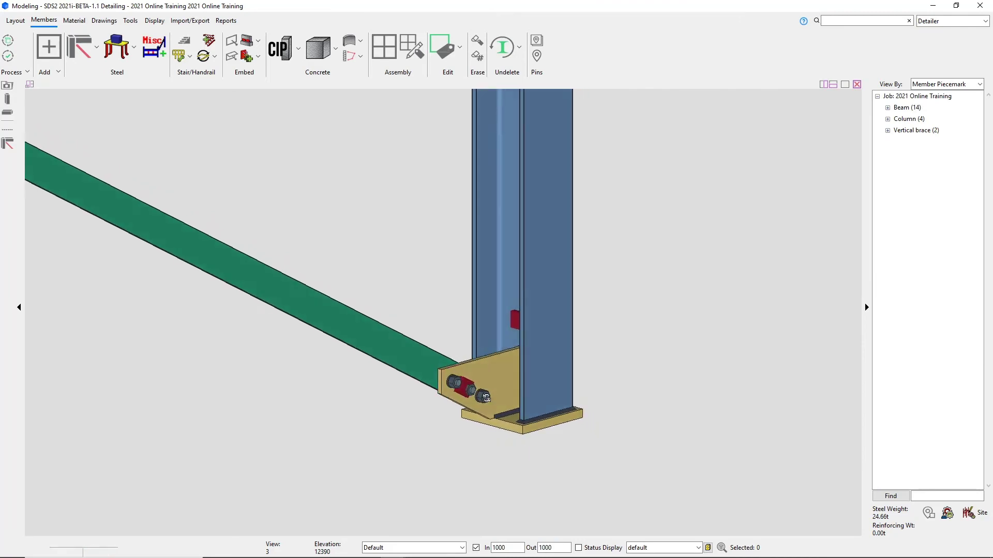
pyautogui.scroll(-4, 543, 410)
pyautogui.scroll(4, 532, 408)
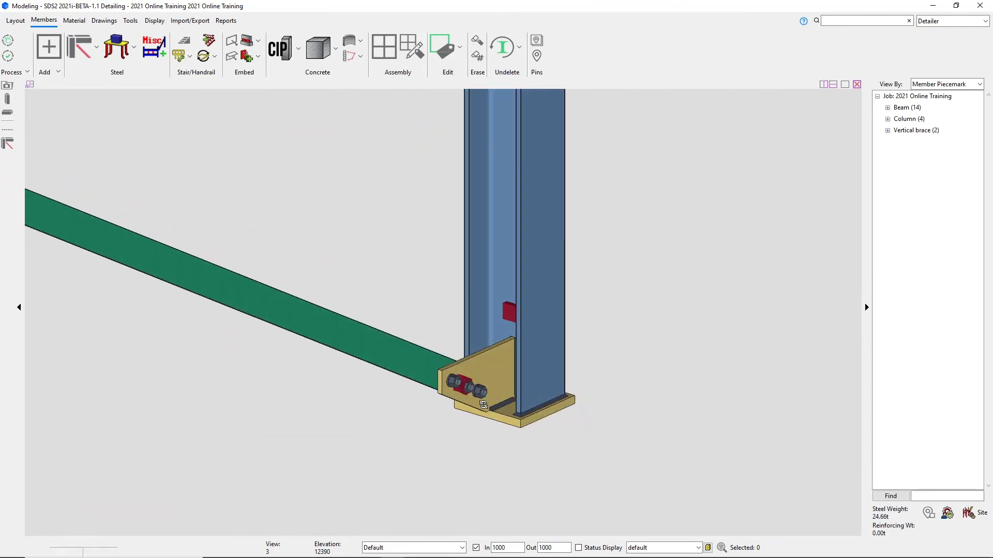
pyautogui.scroll(-5, 483, 405)
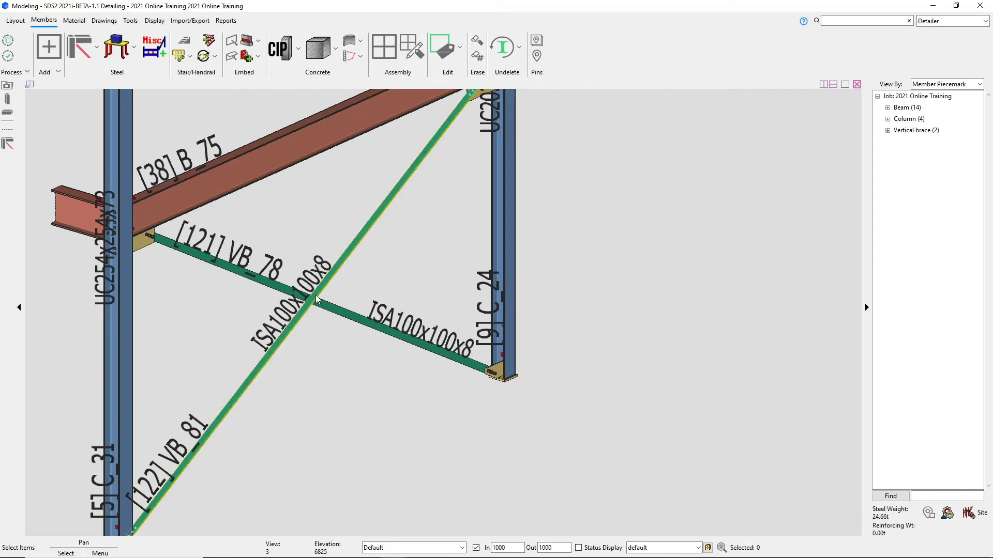
pyautogui.scroll(-5, 317, 300)
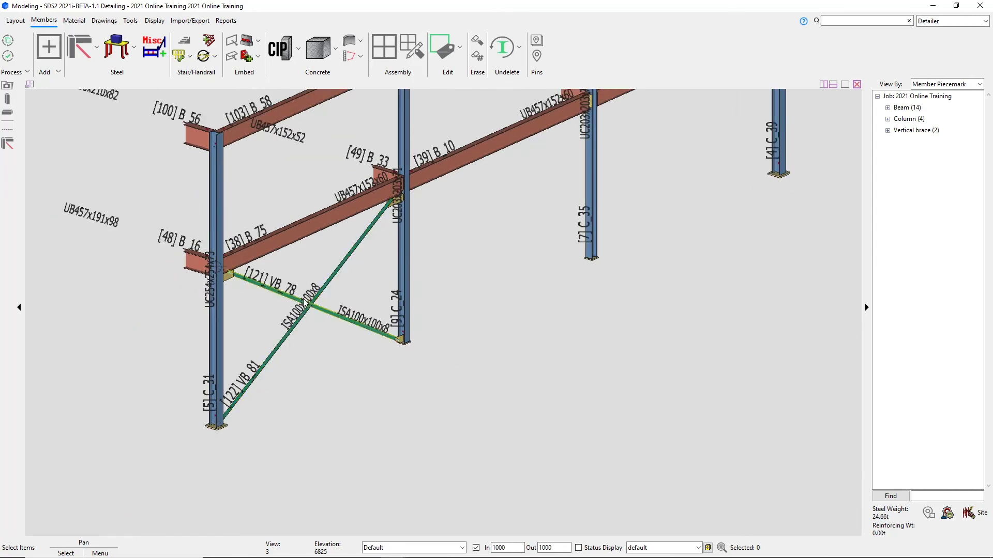
pyautogui.scroll(5, 305, 305)
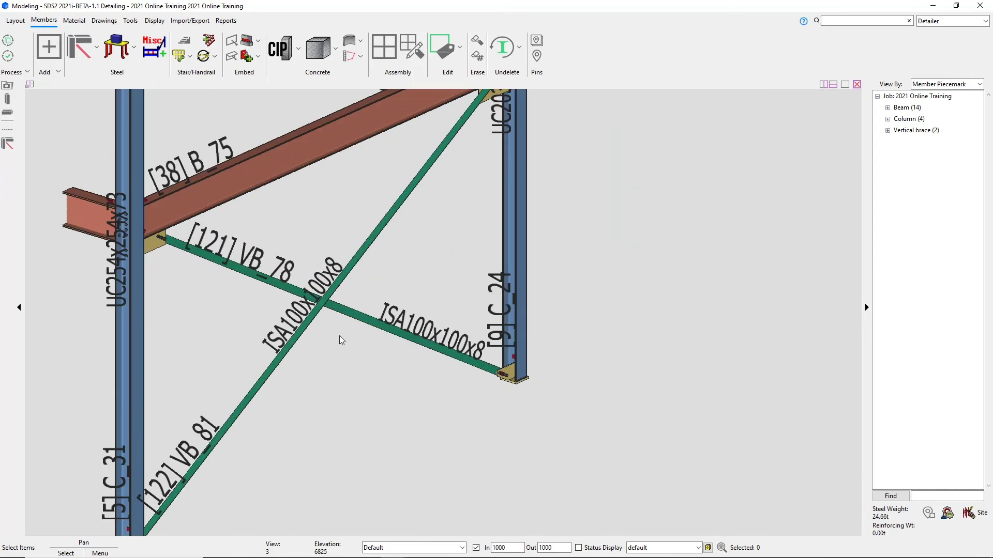
# Switch back to erection view 3 and zoom in on the C_24–C_35 bay
pyautogui.click(7, 85)
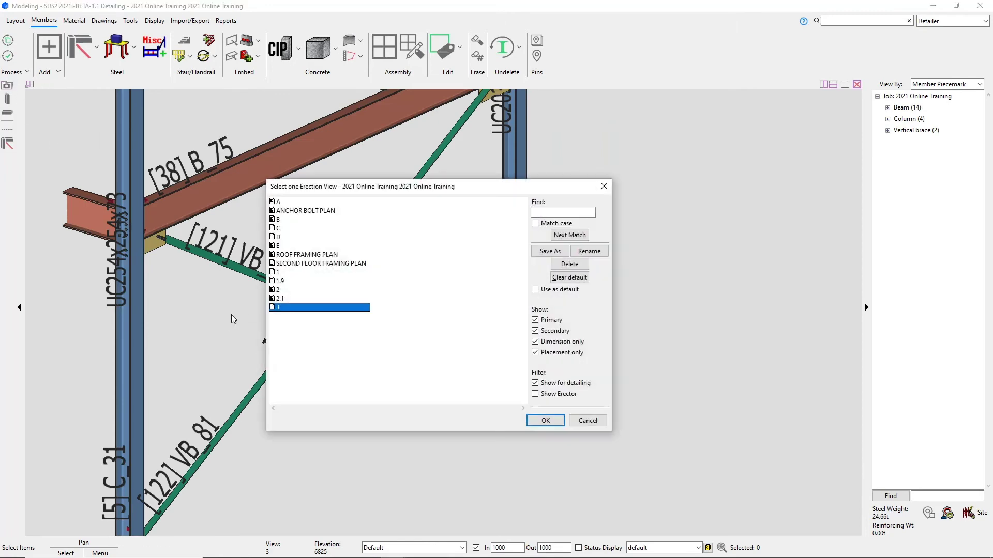
pyautogui.doubleClick(289, 309)
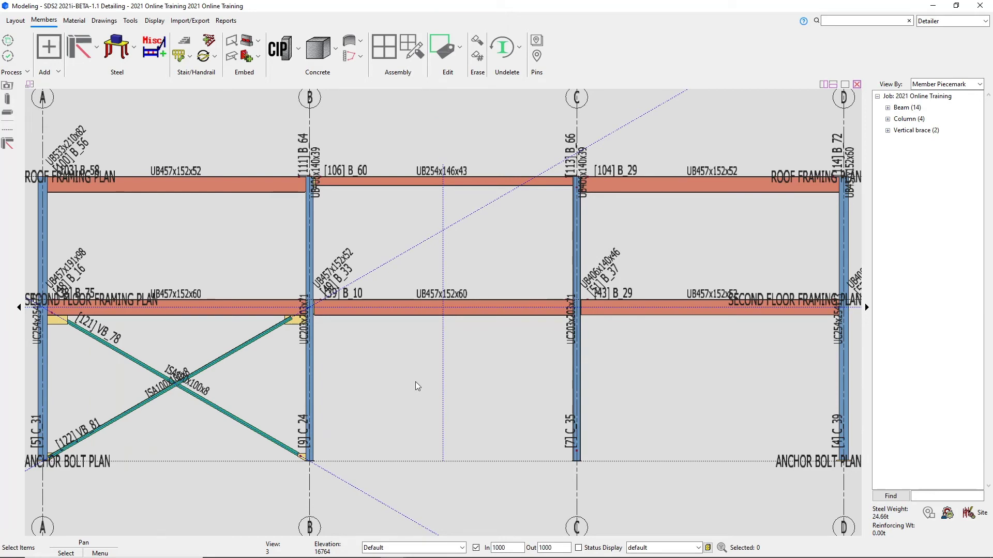
pyautogui.scroll(4, 439, 433)
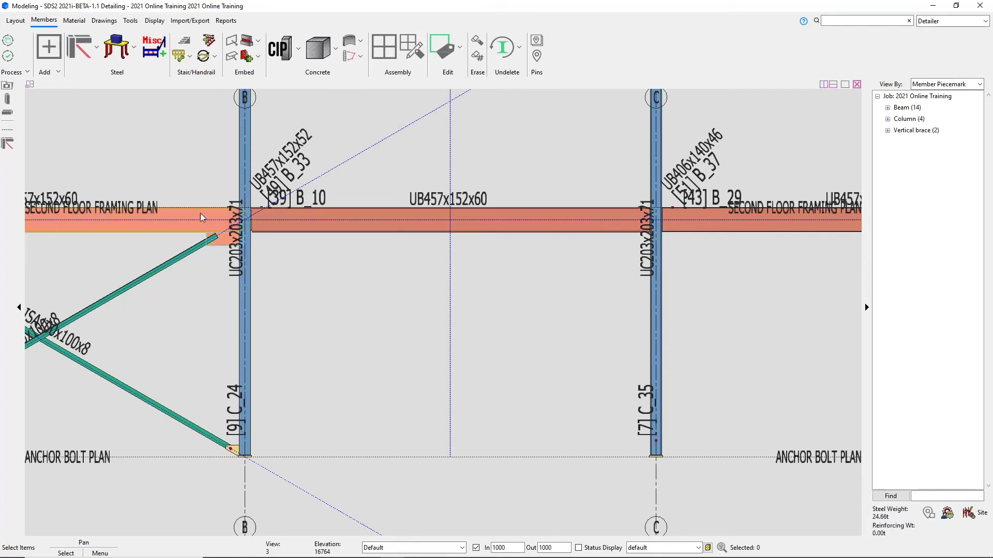
# Begin Add Vertical Brace and bring up the steel section list for its material
pyautogui.click(80, 56)
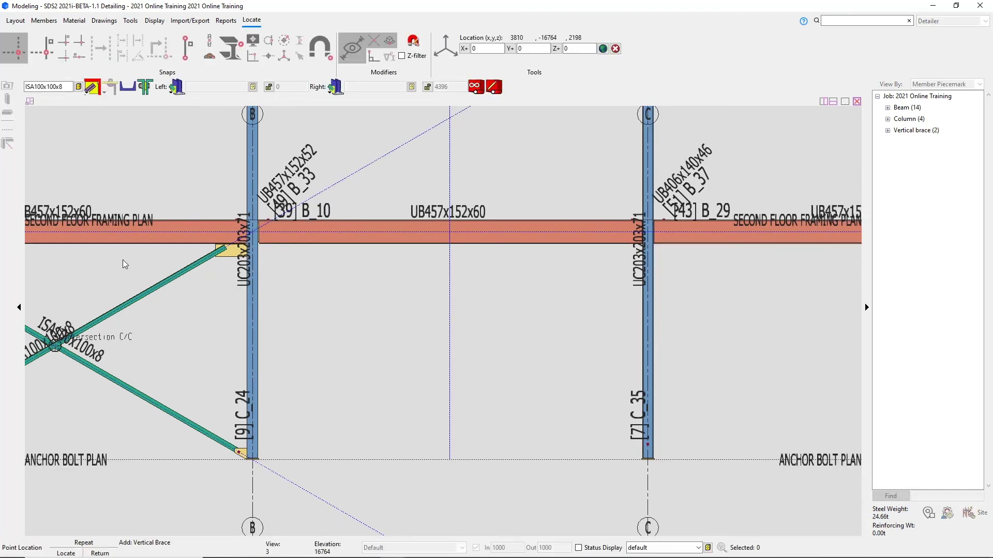
pyautogui.click(78, 87)
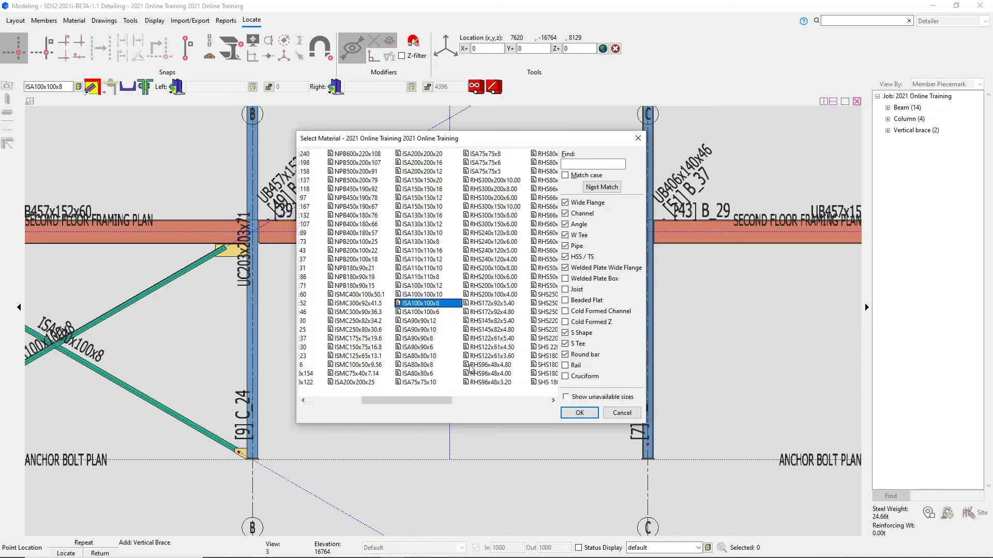
# Pick RHS96x48x4.80 in place of ISA100x100x8 as the brace section
pyautogui.click(491, 366)
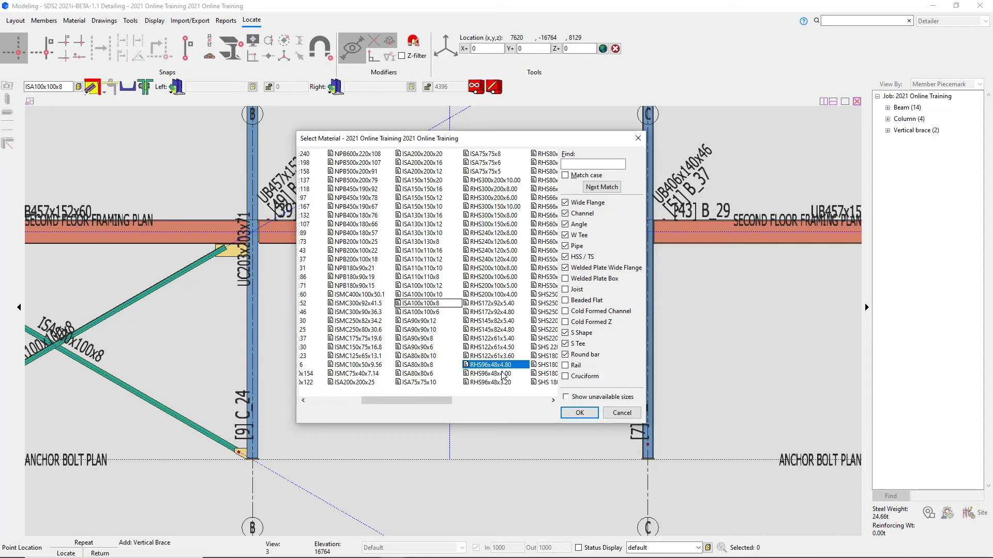
pyautogui.click(580, 413)
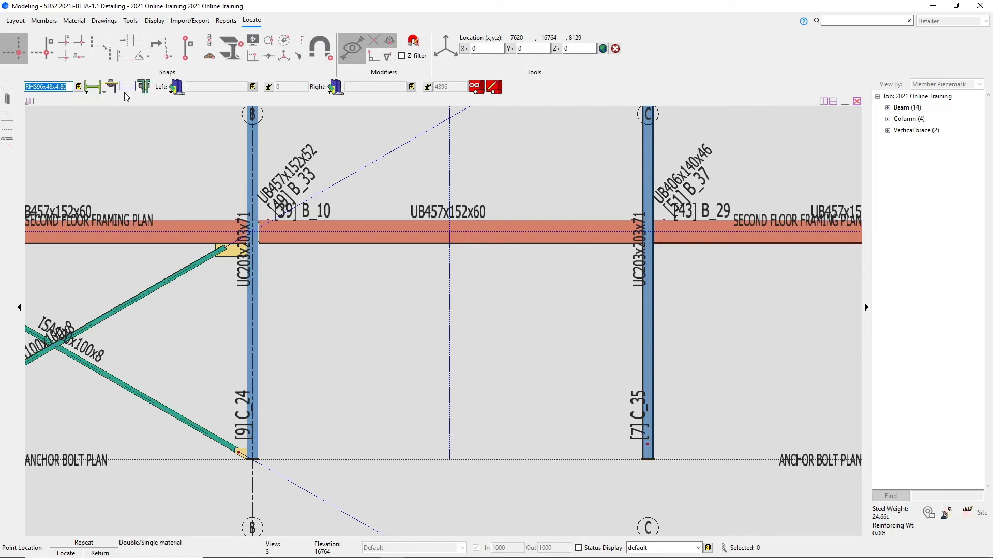
# Orient the RHS96x48x4.80 brace section with its long side vertical
pyautogui.click(90, 93)
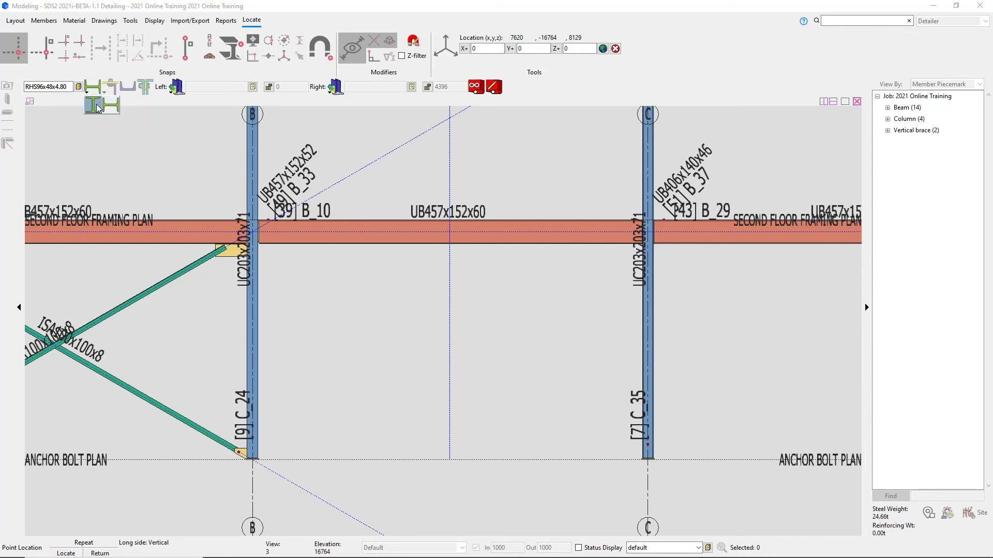
pyautogui.click(96, 104)
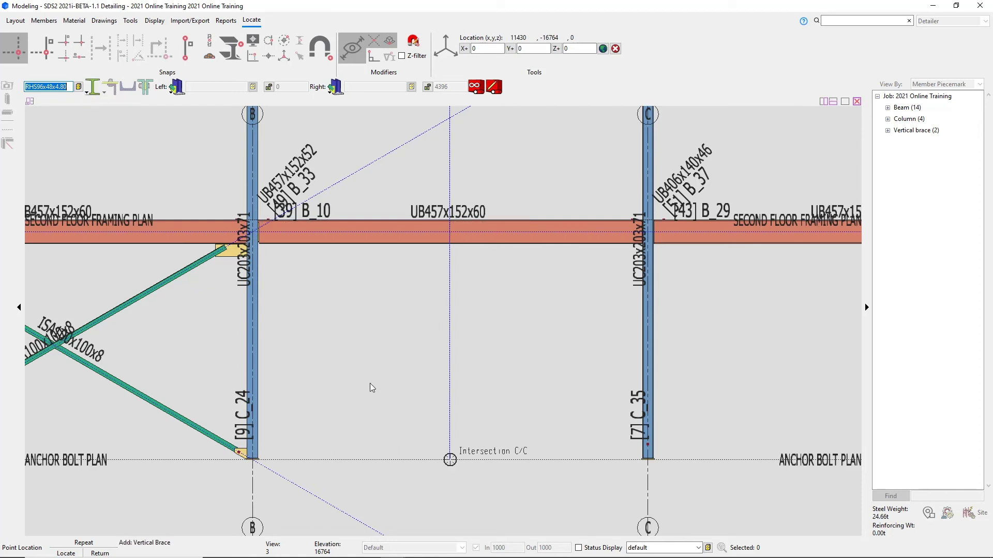
# Place the first RHS brace from column C_24's base to beam B_10's midspan intersection
pyautogui.scroll(5, 255, 473)
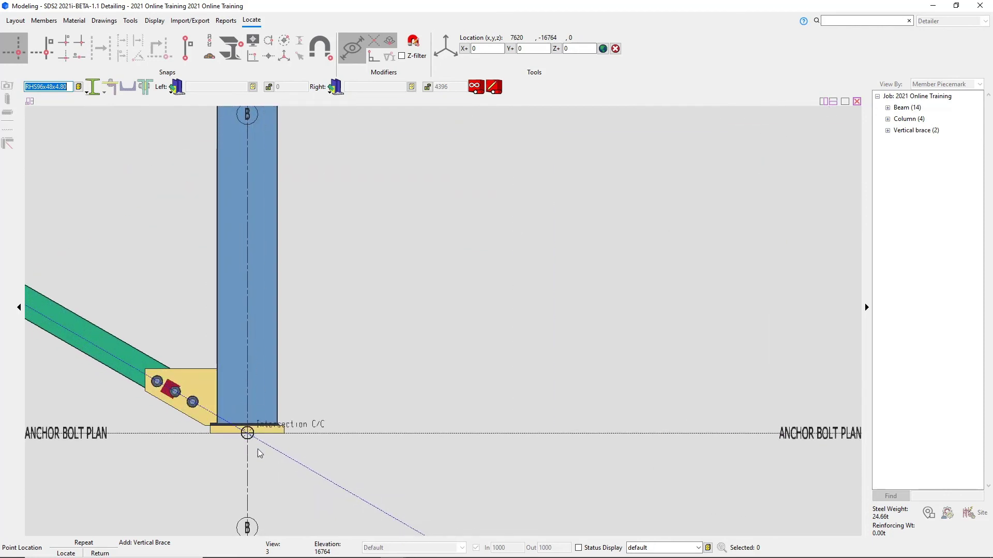
pyautogui.click(248, 433)
pyautogui.scroll(-2, 202, 453)
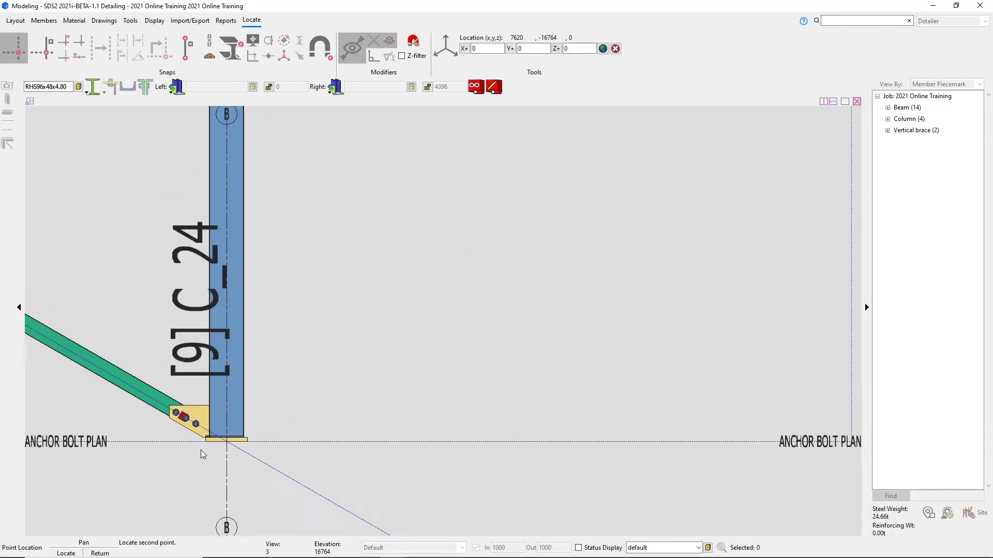
pyautogui.scroll(-3, 203, 453)
pyautogui.scroll(2, 409, 221)
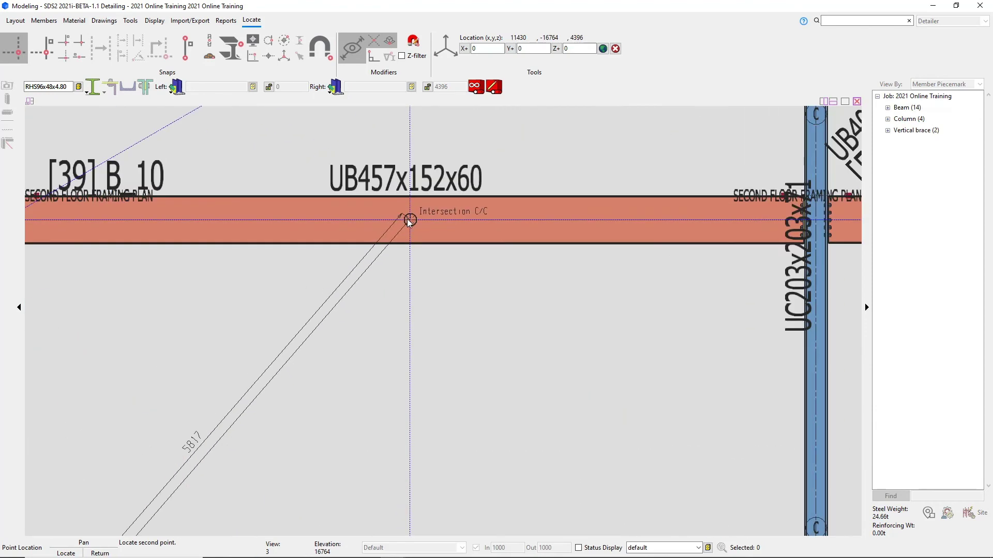
pyautogui.scroll(3, 410, 222)
pyautogui.scroll(-2, 413, 225)
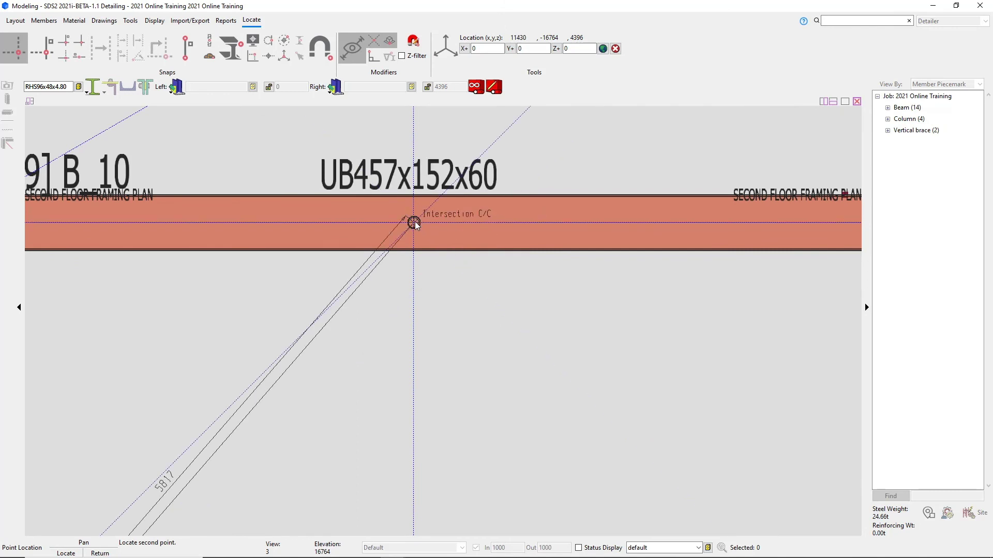
pyautogui.click(415, 221)
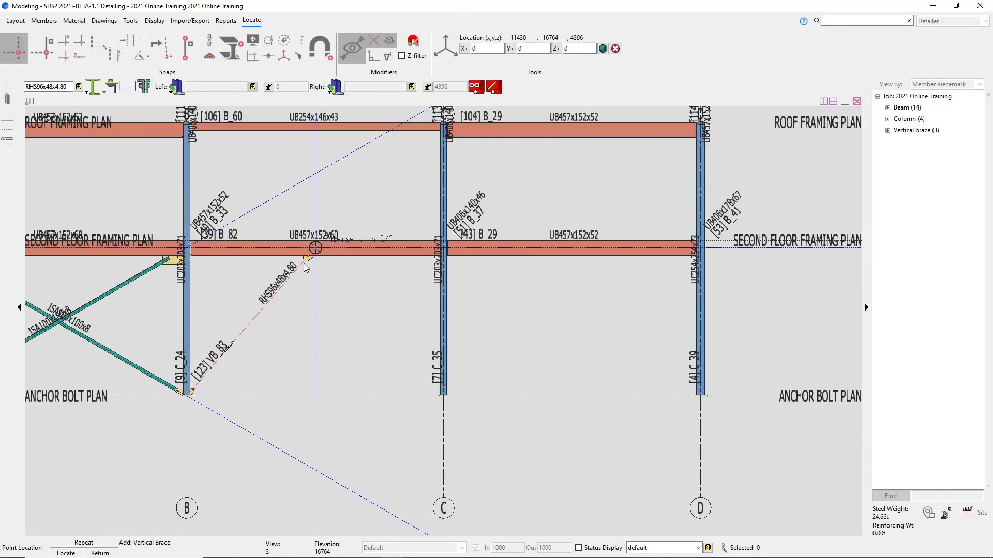
# Place the second RHS brace from beam B_10's midpoint down to column C_35's base
pyautogui.scroll(5, 401, 360)
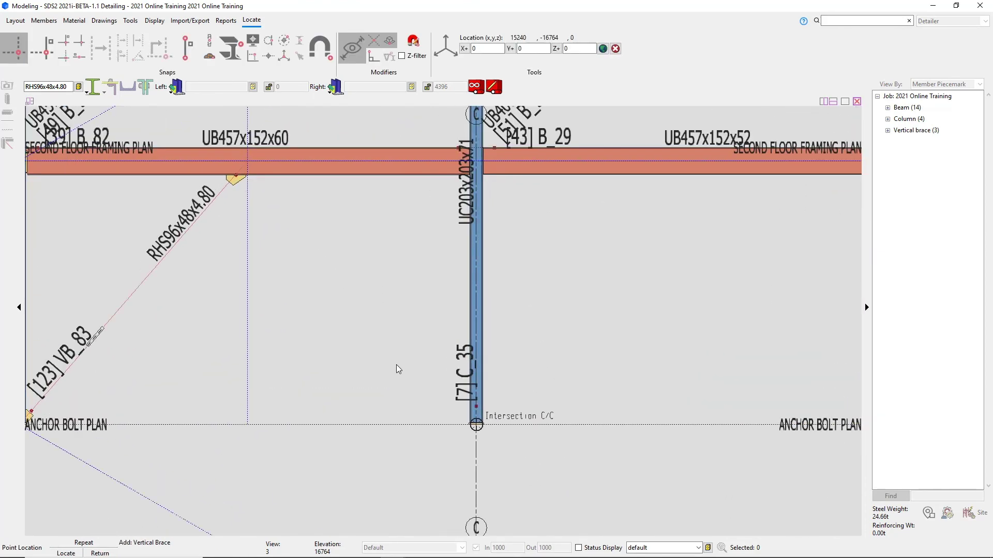
pyautogui.scroll(-2, 399, 367)
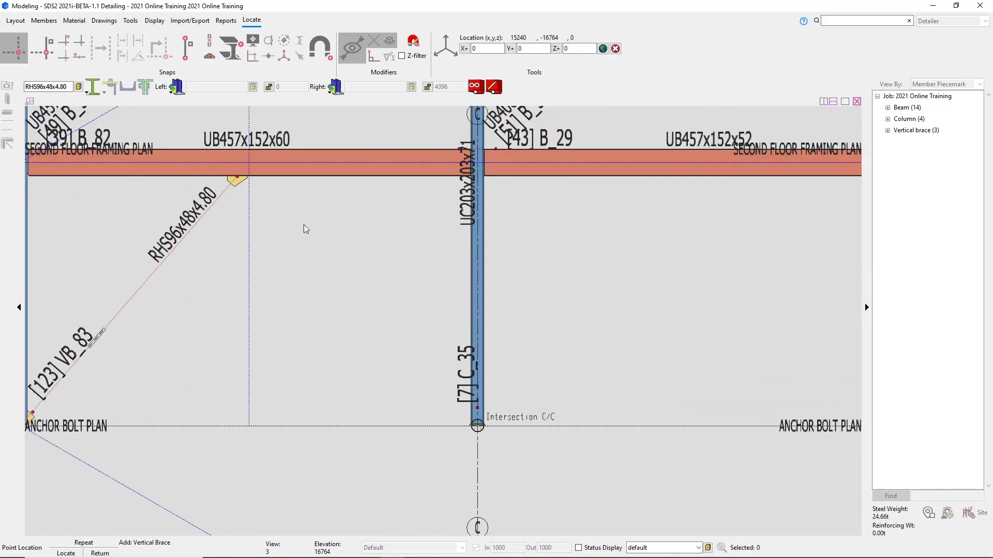
pyautogui.click(254, 165)
pyautogui.scroll(5, 473, 428)
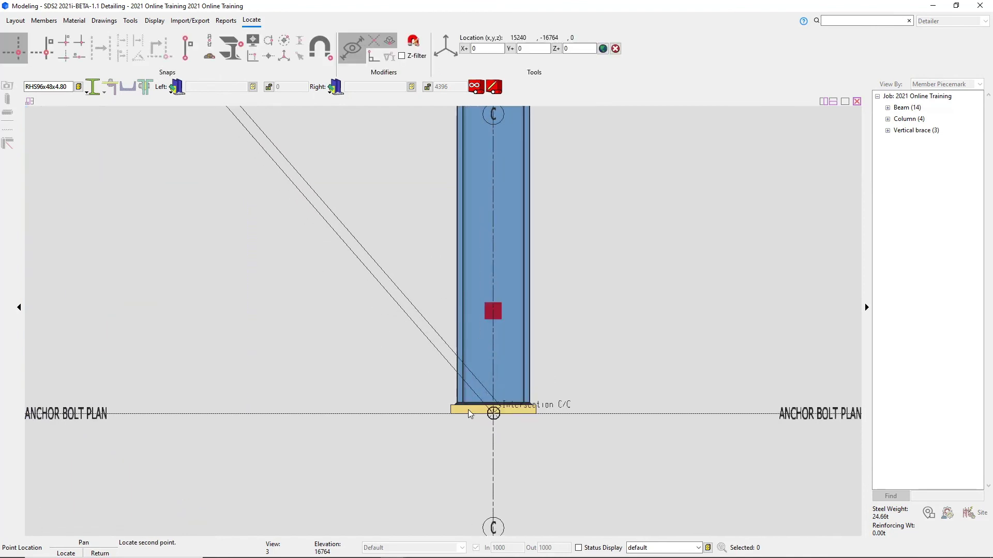
pyautogui.click(493, 427)
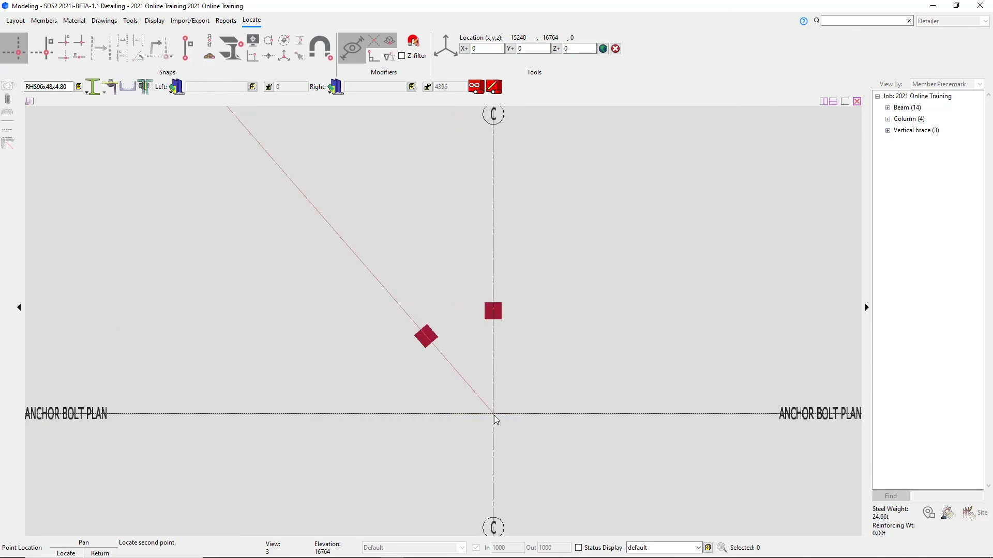
pyautogui.scroll(-6, 527, 425)
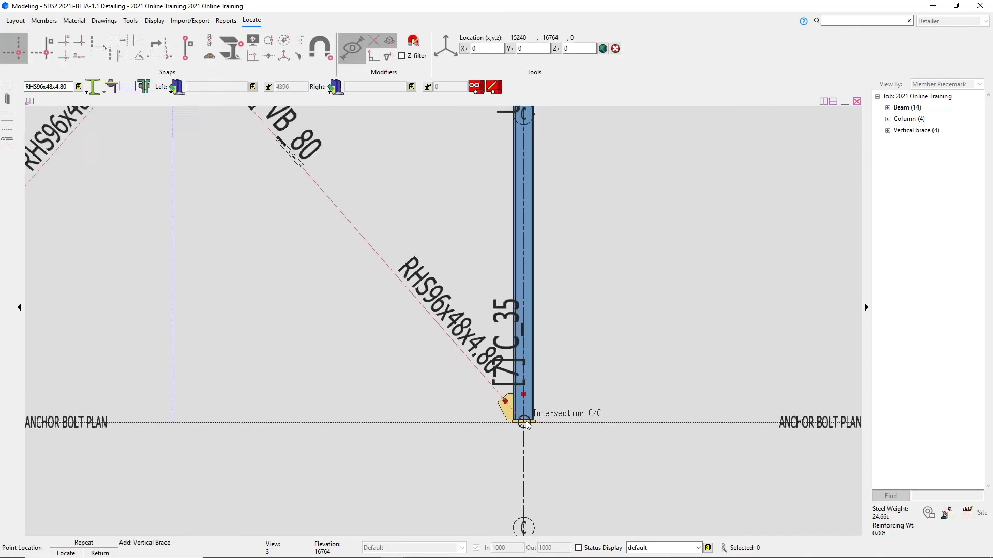
pyautogui.scroll(5, 357, 237)
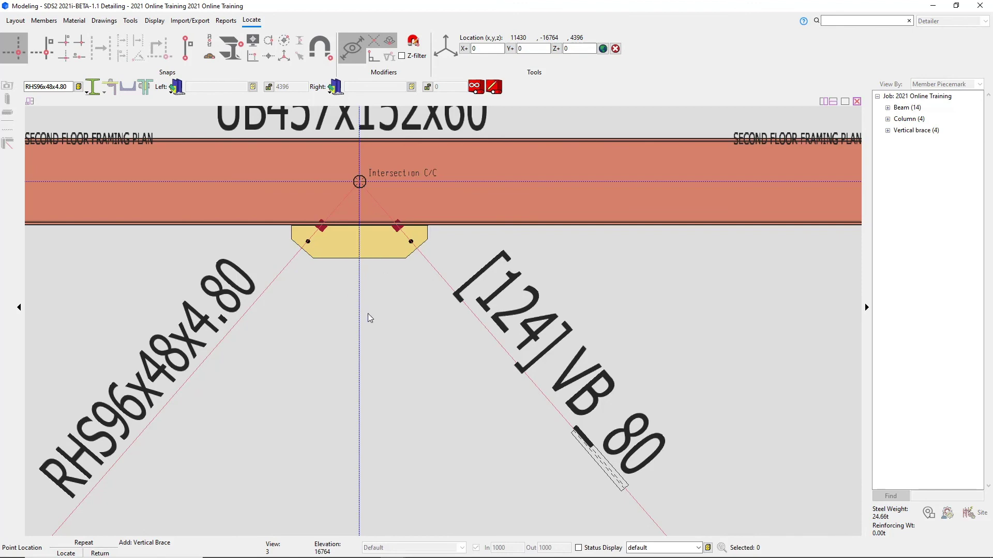
pyautogui.scroll(-6, 318, 318)
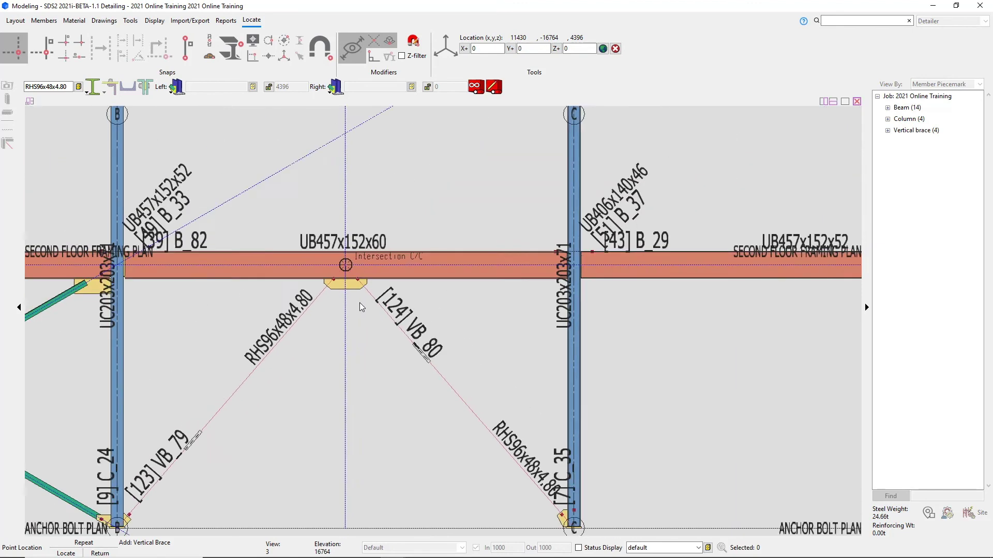
pyautogui.scroll(2, 360, 411)
# End the brace command and inspect the VB_79/VB_80 gusset and base connections in 3D
pyautogui.rightClick(389, 383)
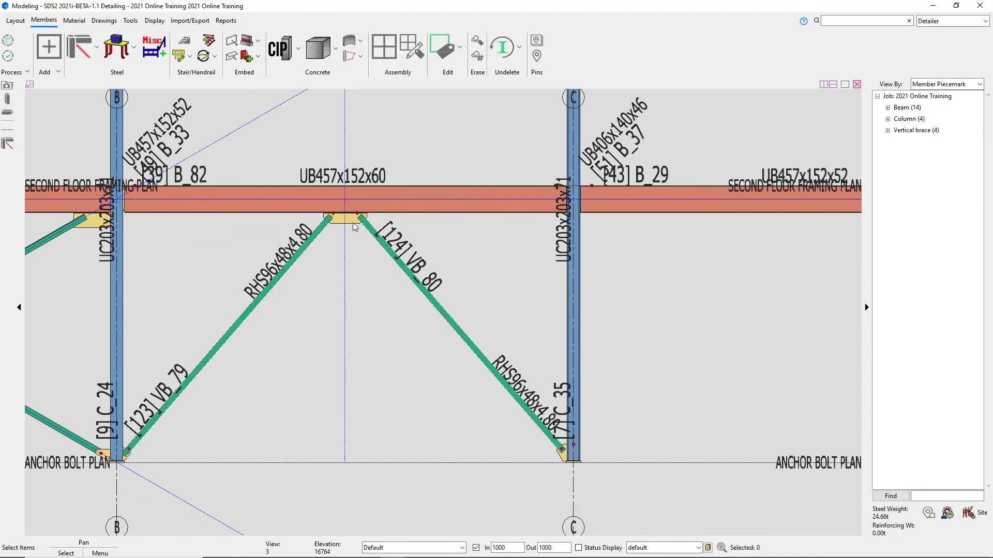
pyautogui.scroll(5, 353, 222)
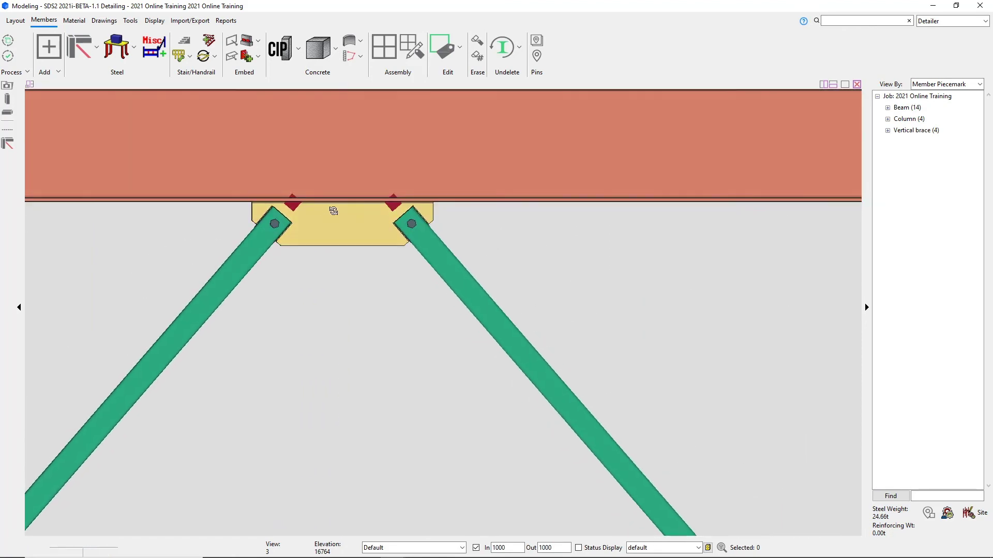
pyautogui.keyDown('shift'); pyautogui.moveTo(334, 211); pyautogui.dragTo(410, 258, button='middle'); pyautogui.keyUp('shift')
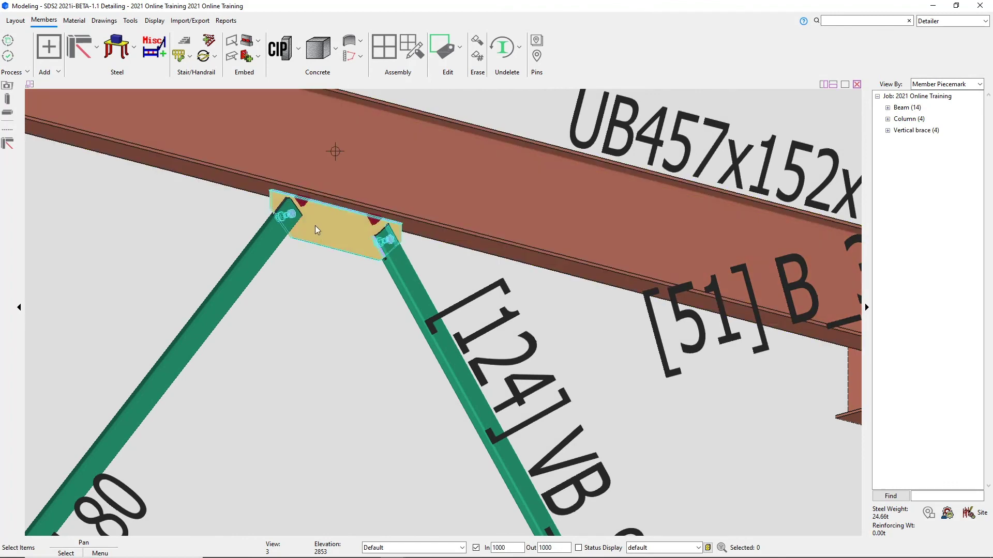
pyautogui.scroll(-6, 304, 184)
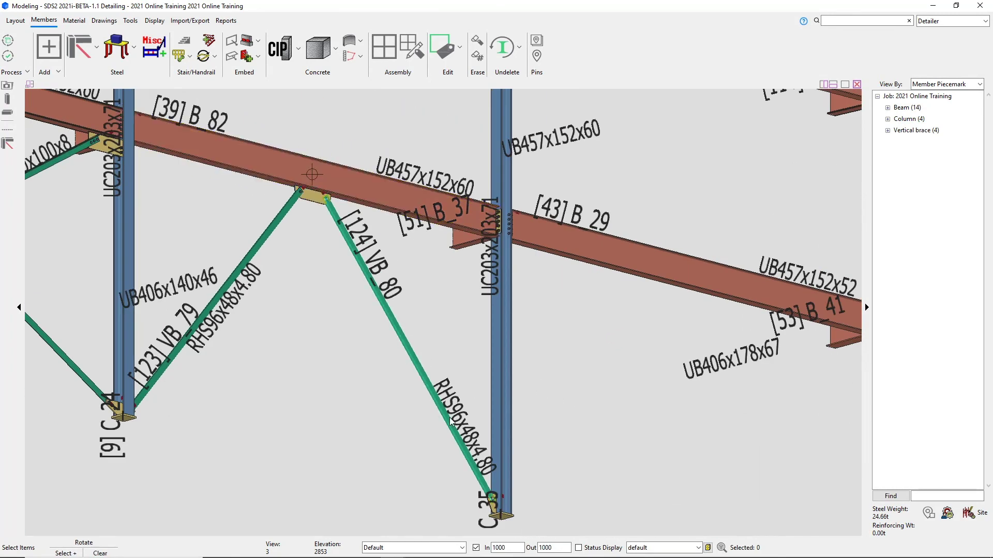
pyautogui.scroll(8, 478, 476)
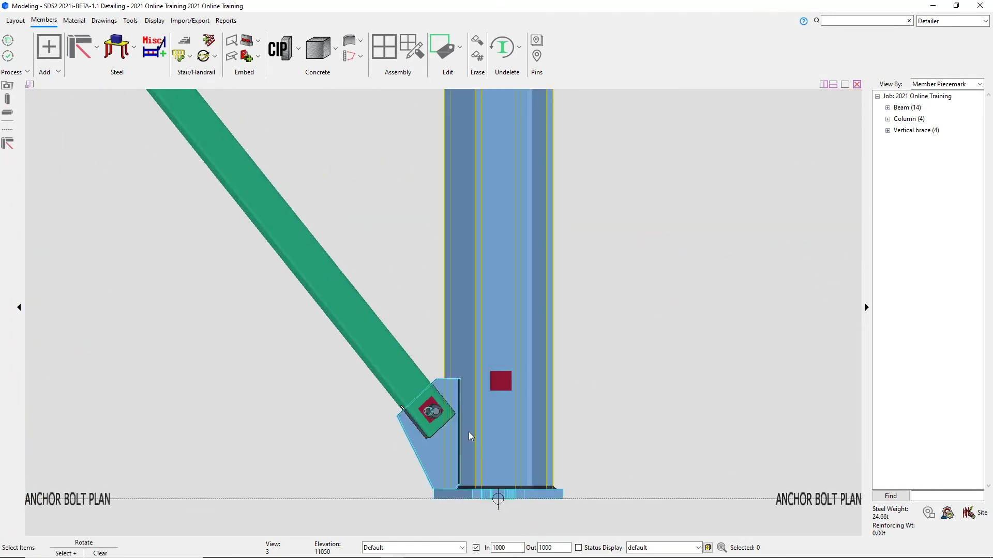
pyautogui.scroll(-8, 478, 476)
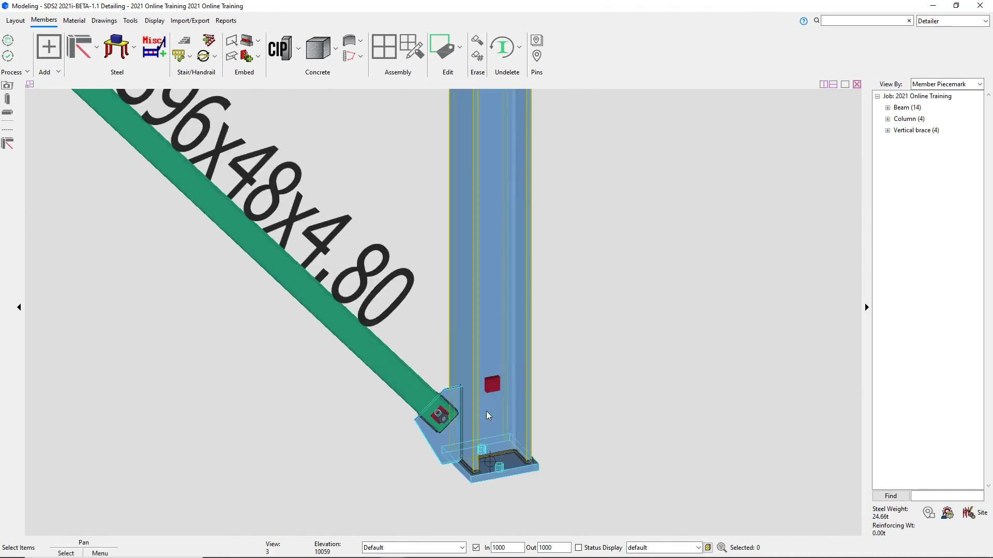
pyautogui.scroll(-3, 418, 326)
pyautogui.scroll(8, 154, 396)
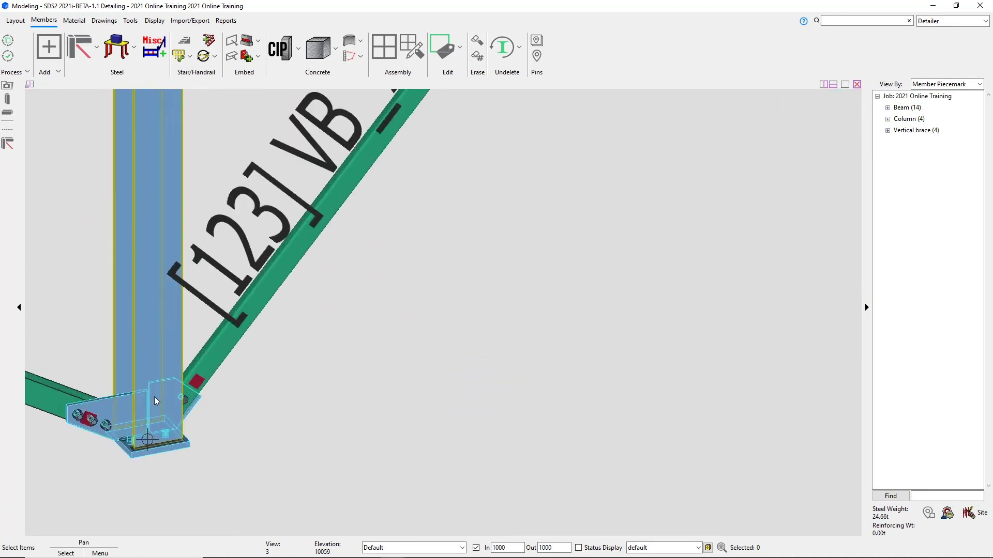
pyautogui.scroll(2, 89, 396)
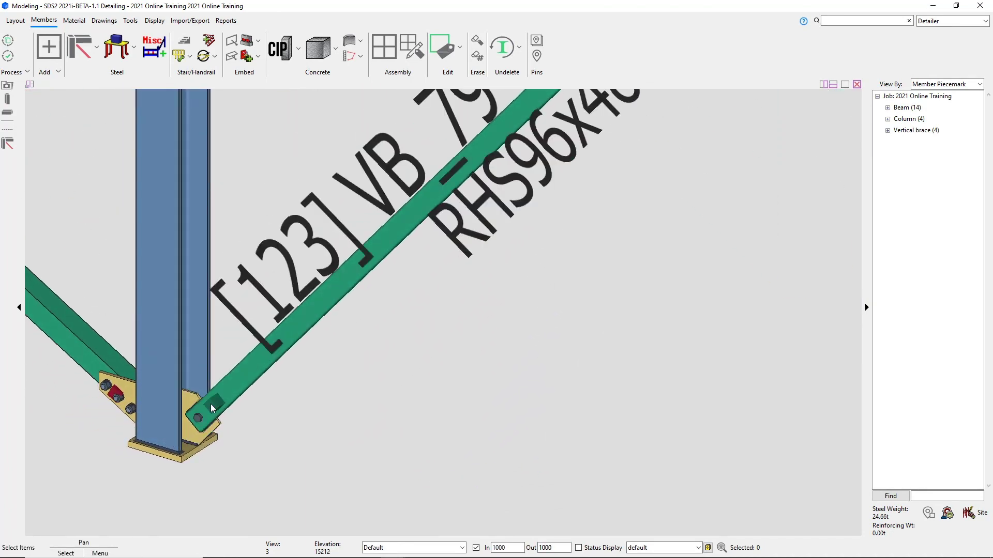